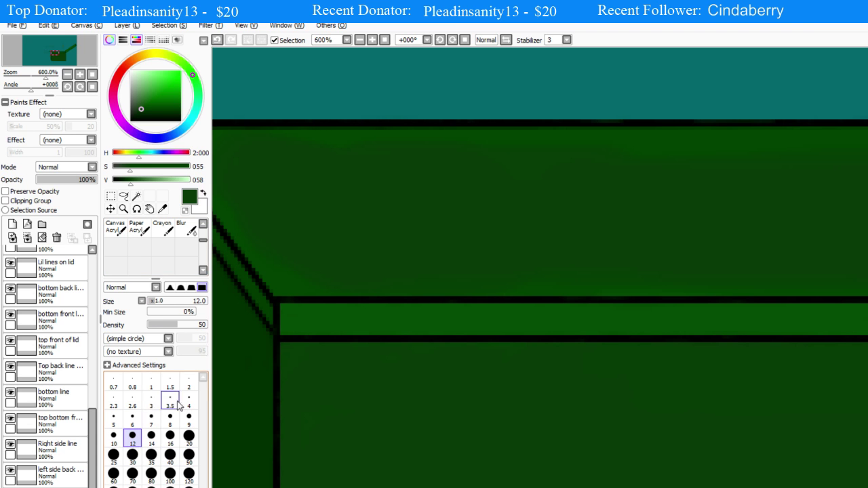
# Paint dark green with the size 12 brush over the lighter green in the upper-left corner of the box's back panel
pyautogui.scroll(5, 265, 196)
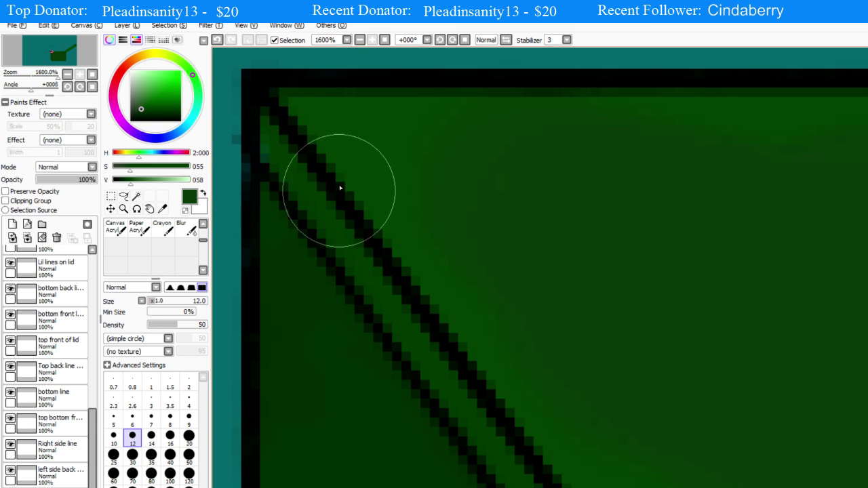
pyautogui.moveTo(314, 122)
pyautogui.mouseDown()
pyautogui.moveTo(395, 209)
pyautogui.moveTo(404, 237)
pyautogui.moveTo(297, 111)
pyautogui.moveTo(353, 106)
pyautogui.moveTo(493, 163)
pyautogui.moveTo(472, 121)
pyautogui.moveTo(493, 114)
pyautogui.moveTo(825, 126)
pyautogui.moveTo(823, 114)
pyautogui.mouseUp()
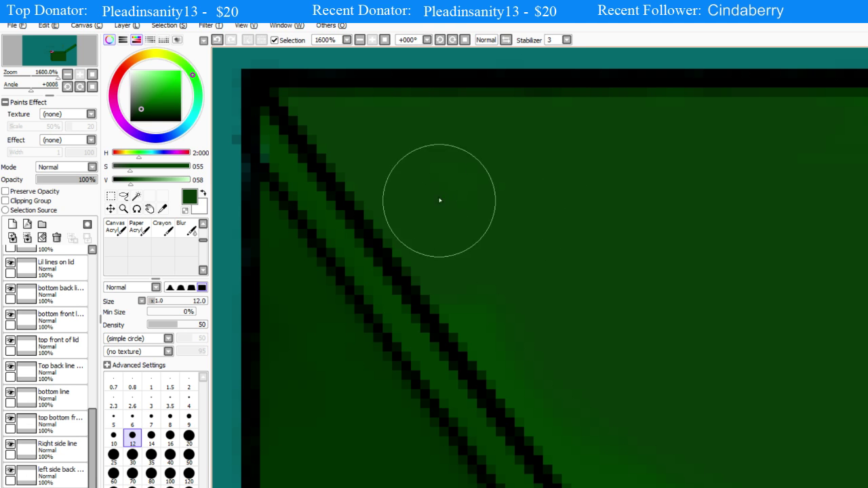
pyautogui.scroll(-1, 554, 251)
pyautogui.scroll(1, 525, 296)
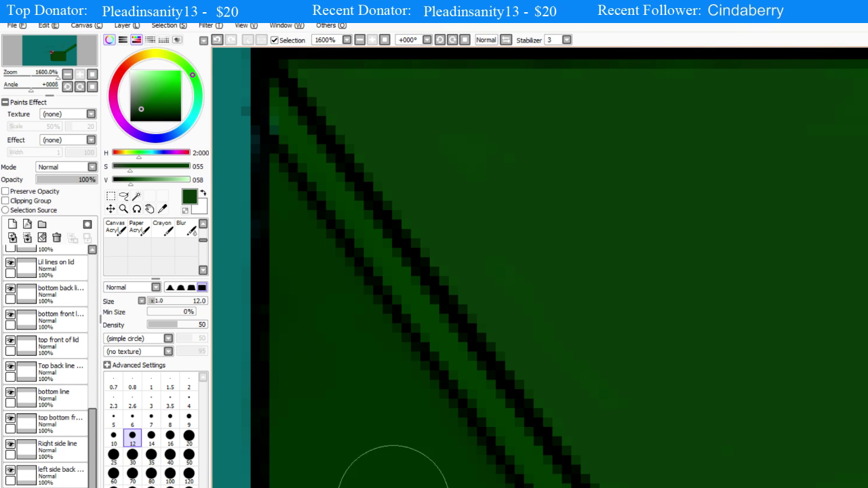
# Cover the lighter green beside the panel's diagonal left edge and across its left interior with dark green
pyautogui.scroll(-5, 339, 487)
pyautogui.scroll(3, 802, 464)
pyautogui.scroll(-3, 602, 483)
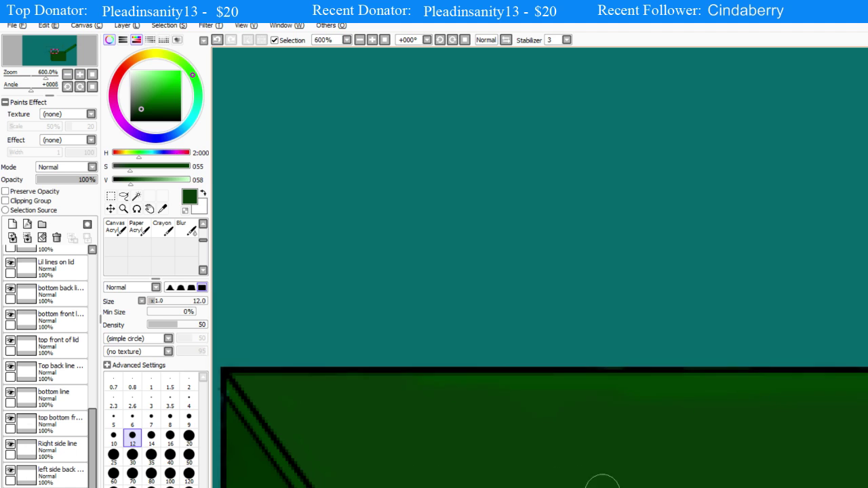
pyautogui.scroll(2, 814, 486)
pyautogui.scroll(1, 432, 484)
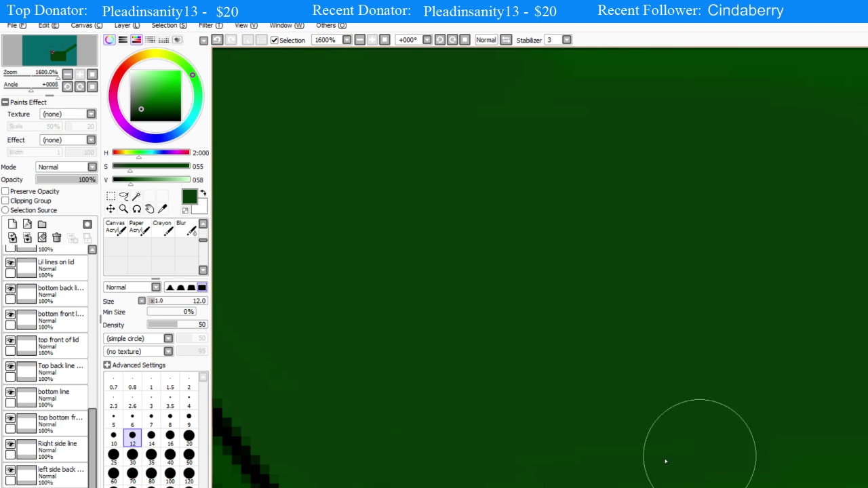
pyautogui.scroll(-3, 793, 466)
pyautogui.scroll(2, 863, 483)
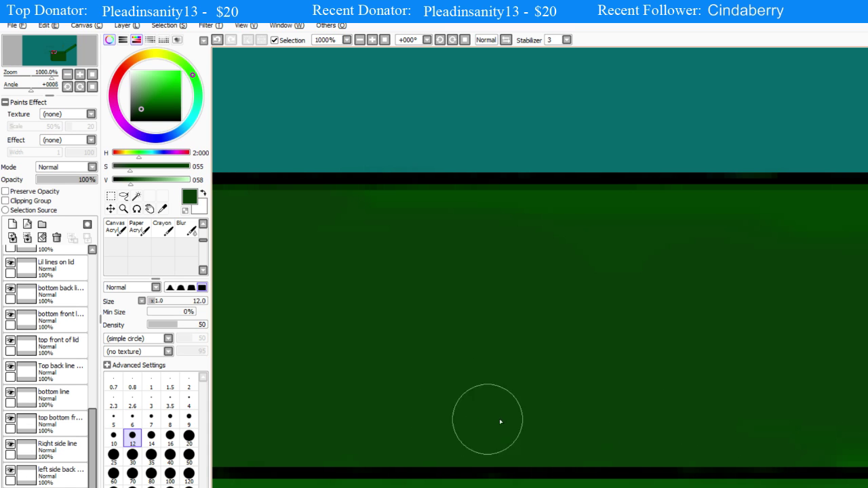
# Paint dark green over the lighter strip just above the black line along the panel's lower edge
pyautogui.scroll(2, 785, 462)
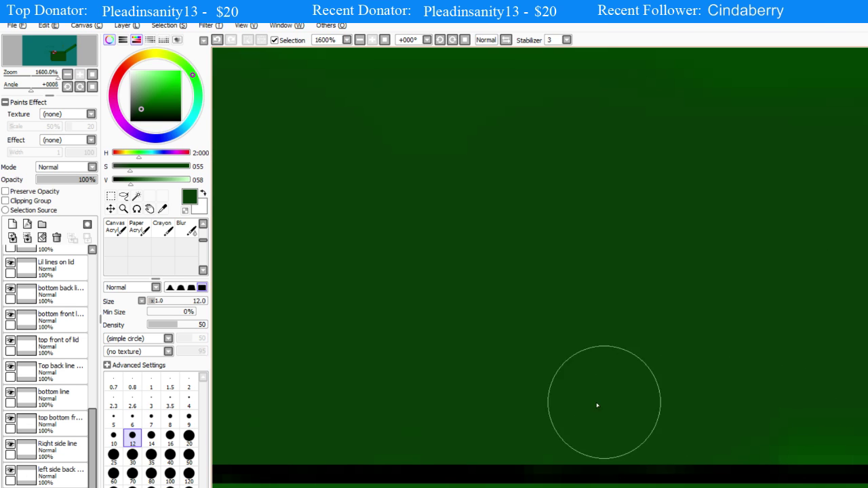
pyautogui.scroll(-4, 598, 405)
pyautogui.scroll(2, 848, 407)
pyautogui.scroll(2, 699, 403)
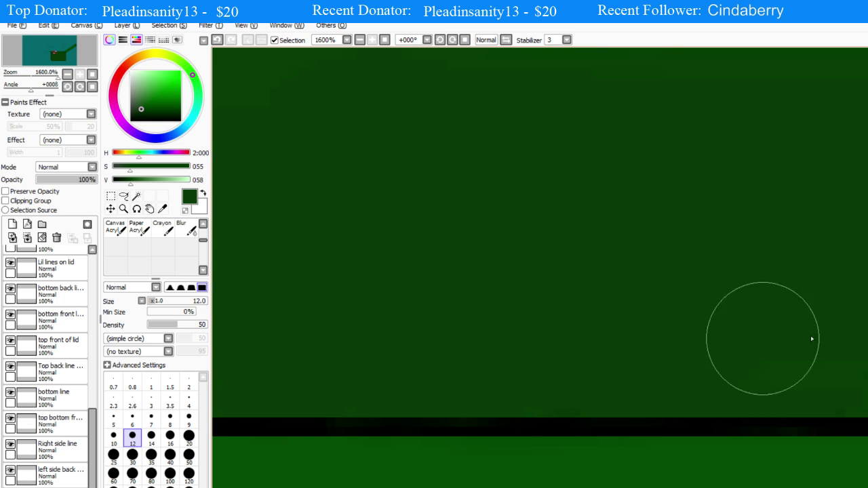
pyautogui.scroll(-4, 682, 420)
pyautogui.scroll(2, 703, 411)
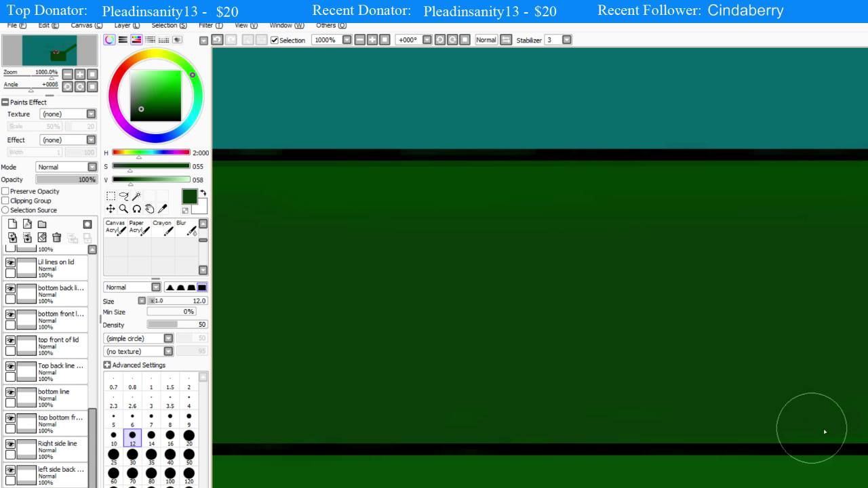
# Paint dark green over the lighter strip beneath the panel's top outline, starting near its left corner
pyautogui.scroll(-10, 547, 471)
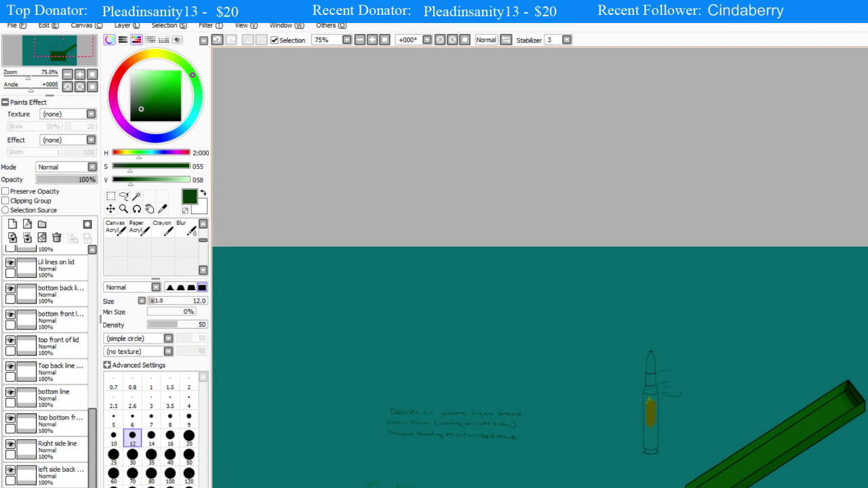
pyautogui.scroll(6, 491, 480)
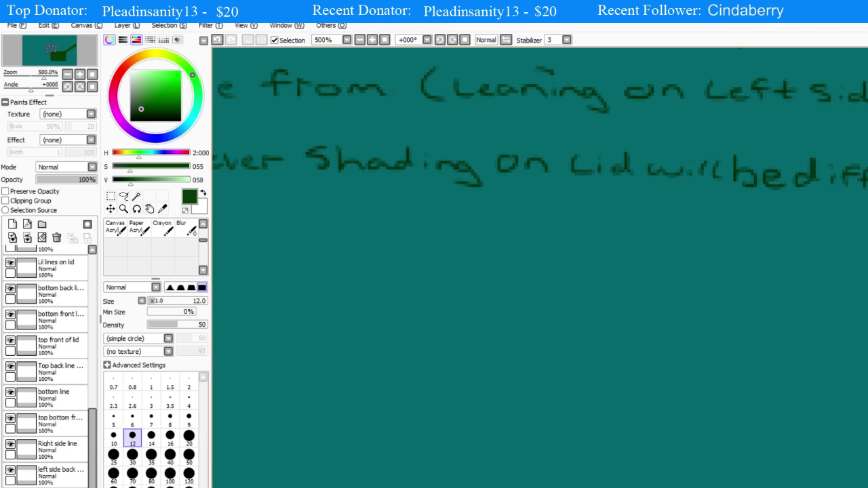
pyautogui.scroll(-5, 688, 419)
pyautogui.scroll(3, 780, 485)
pyautogui.scroll(1, 798, 321)
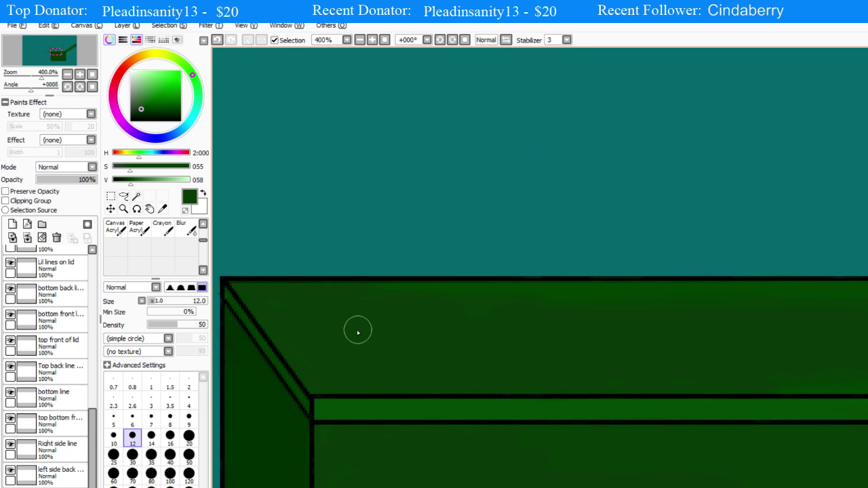
pyautogui.scroll(-2, 432, 273)
pyautogui.scroll(4, 471, 249)
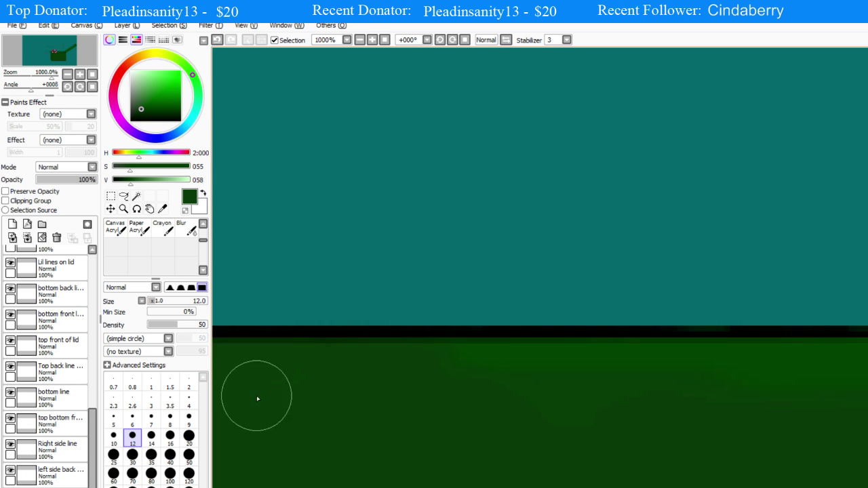
pyautogui.scroll(1, 268, 376)
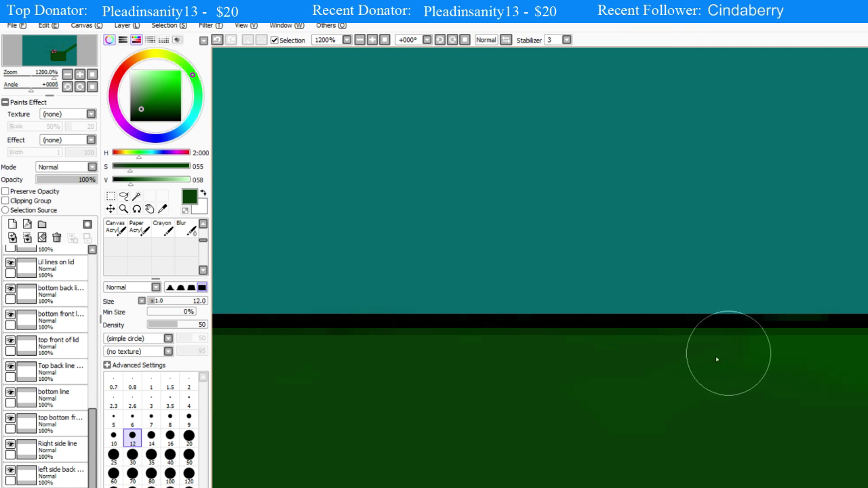
pyautogui.scroll(2, 368, 436)
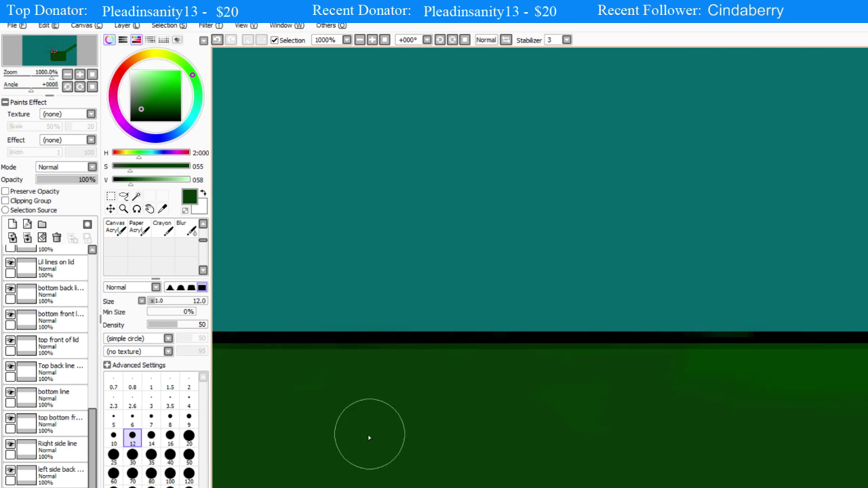
pyautogui.scroll(-2, 679, 438)
pyautogui.scroll(1, 657, 439)
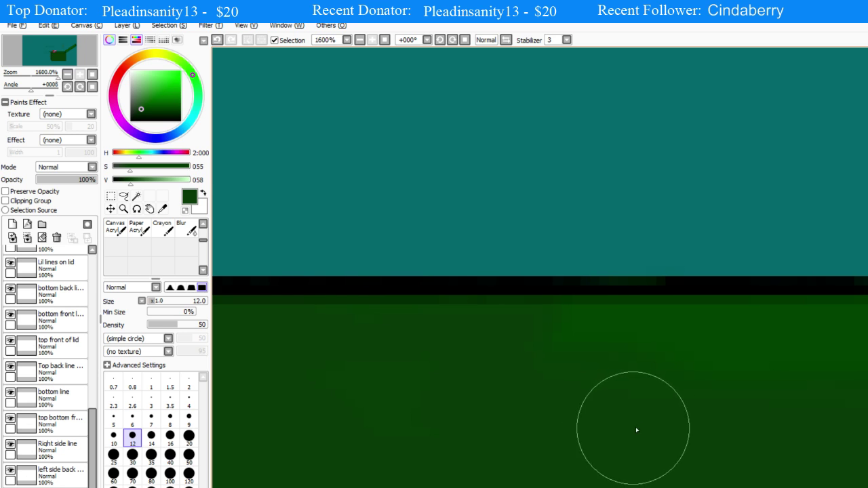
# Extend the dark green fill rightward under the top outline over the bright patches in the panel's left-center section
pyautogui.scroll(-3, 415, 442)
pyautogui.scroll(3, 736, 451)
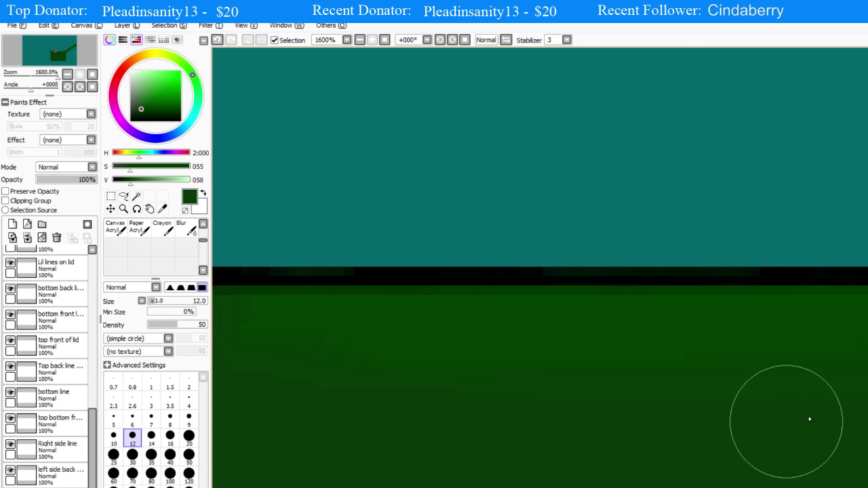
pyautogui.scroll(-1, 638, 428)
pyautogui.scroll(1, 793, 450)
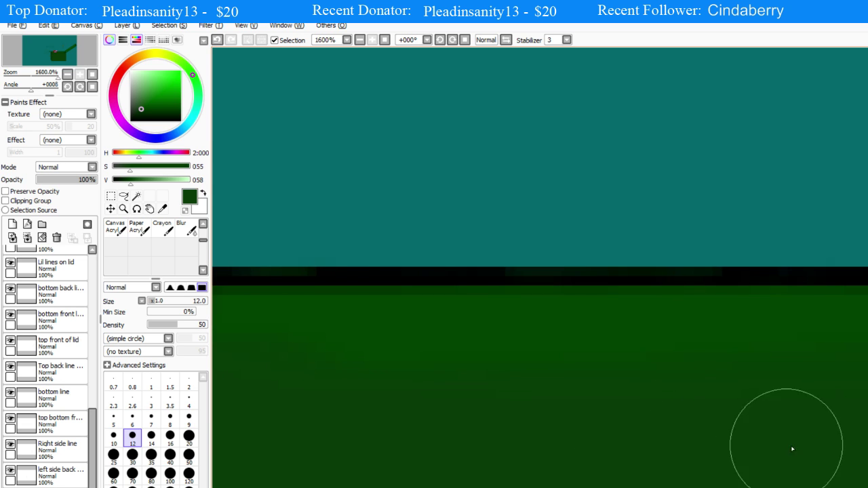
pyautogui.scroll(-1, 459, 477)
pyautogui.scroll(-2, 595, 470)
pyautogui.scroll(2, 595, 470)
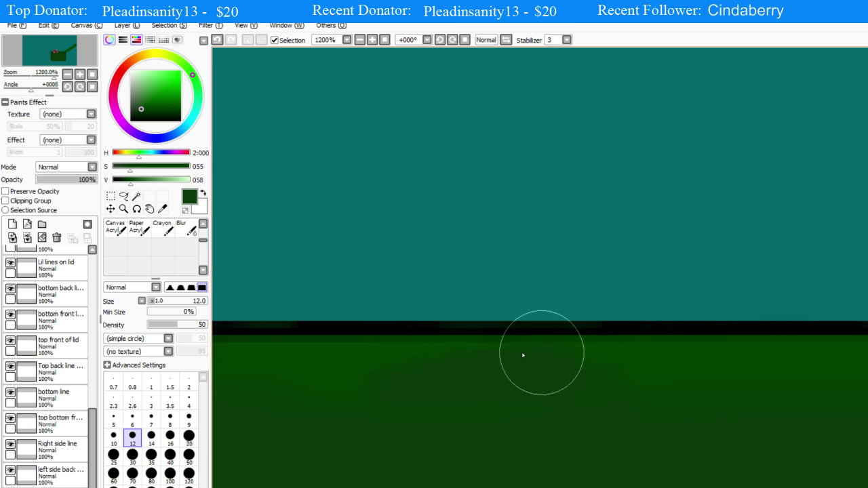
pyautogui.scroll(-2, 549, 475)
pyautogui.scroll(2, 508, 451)
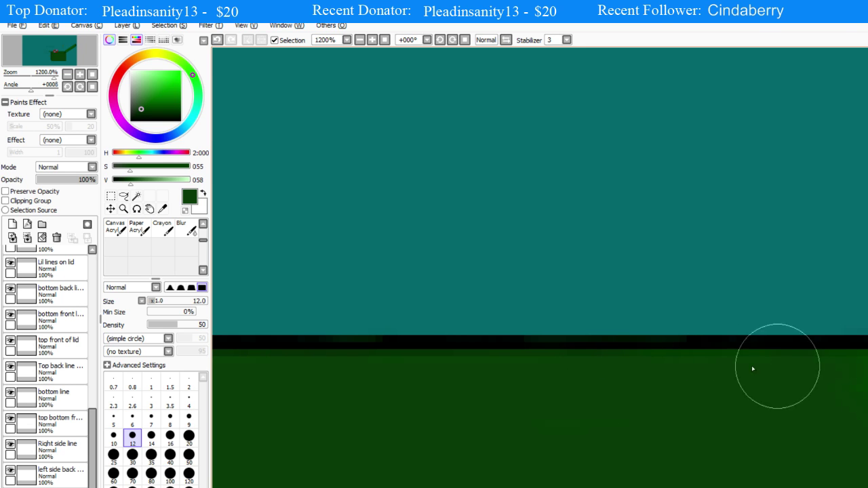
# Cover the remaining lighter green under the top outline around the middle of the back panel with dark green
pyautogui.scroll(-2, 785, 449)
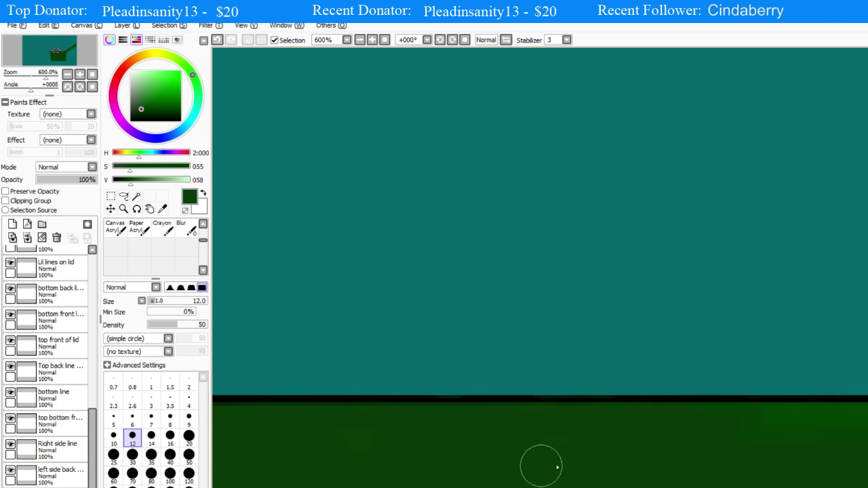
pyautogui.scroll(3, 541, 455)
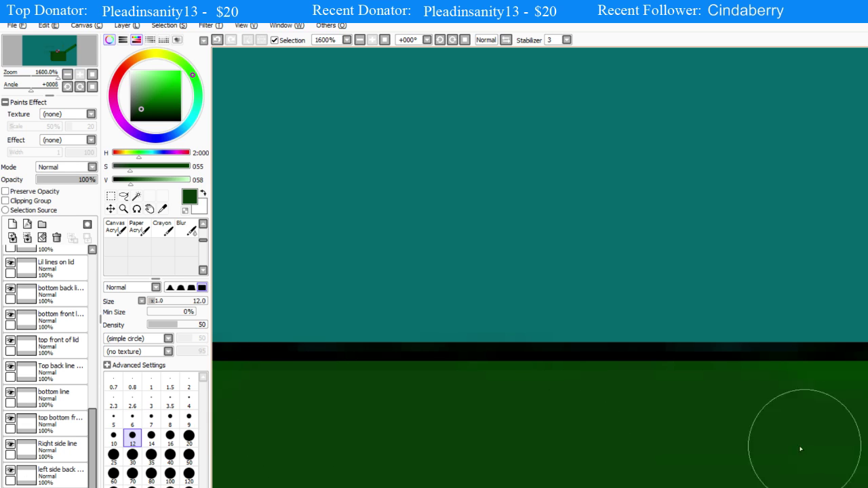
pyautogui.scroll(-4, 468, 465)
pyautogui.scroll(3, 762, 476)
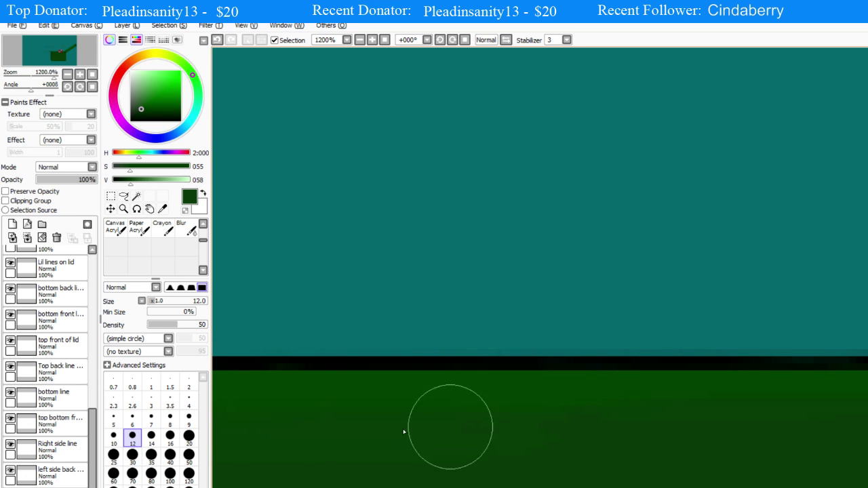
pyautogui.scroll(-2, 721, 471)
pyautogui.scroll(-1, 720, 470)
pyautogui.scroll(2, 446, 474)
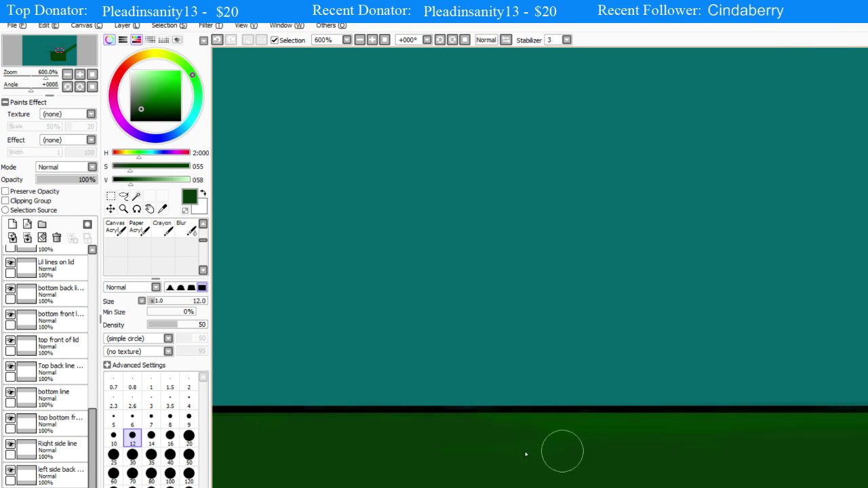
pyautogui.scroll(2, 454, 469)
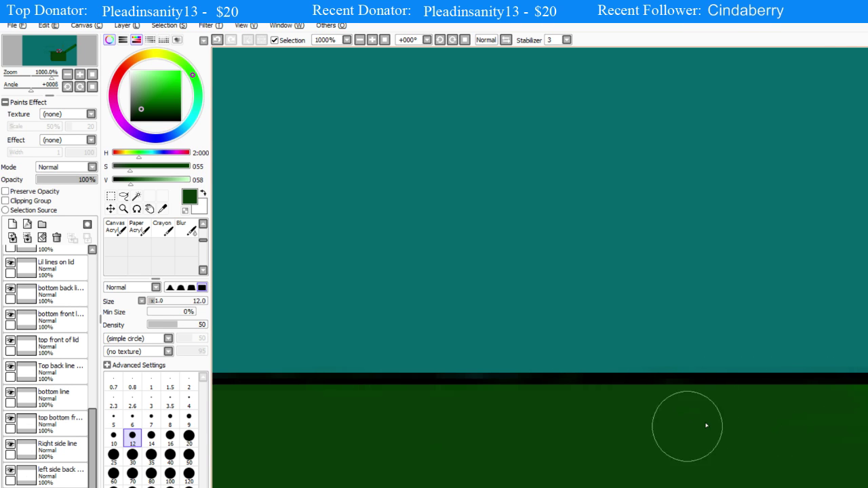
# Continue the dark green shading below the top outline from the panel's middle into its right half
pyautogui.scroll(-4, 862, 431)
pyautogui.scroll(7, 841, 430)
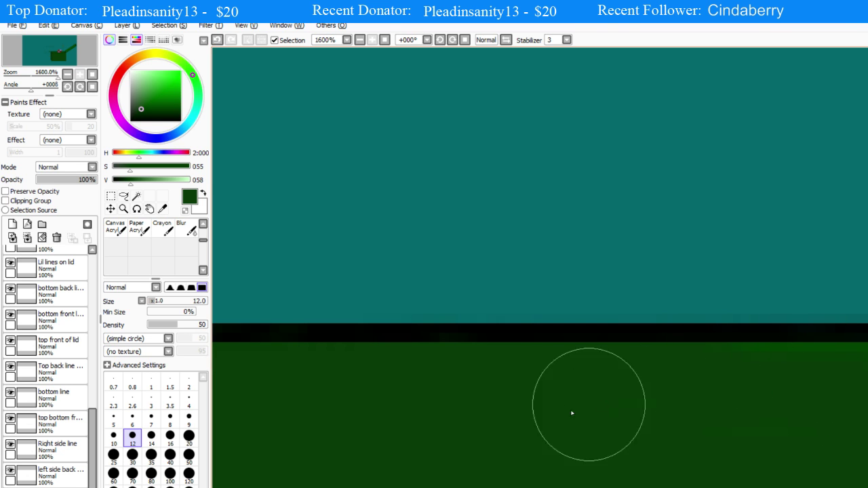
pyautogui.scroll(-3, 502, 436)
pyautogui.scroll(3, 790, 433)
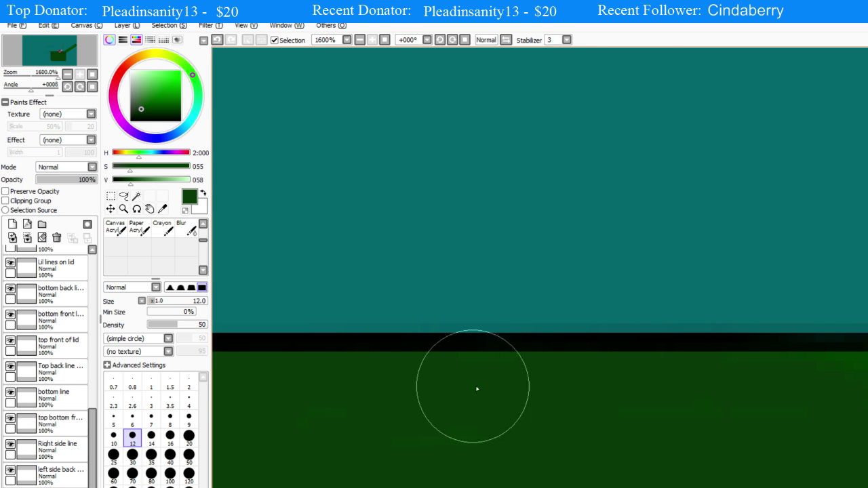
pyautogui.scroll(-1, 433, 454)
pyautogui.scroll(-2, 433, 454)
pyautogui.scroll(2, 839, 439)
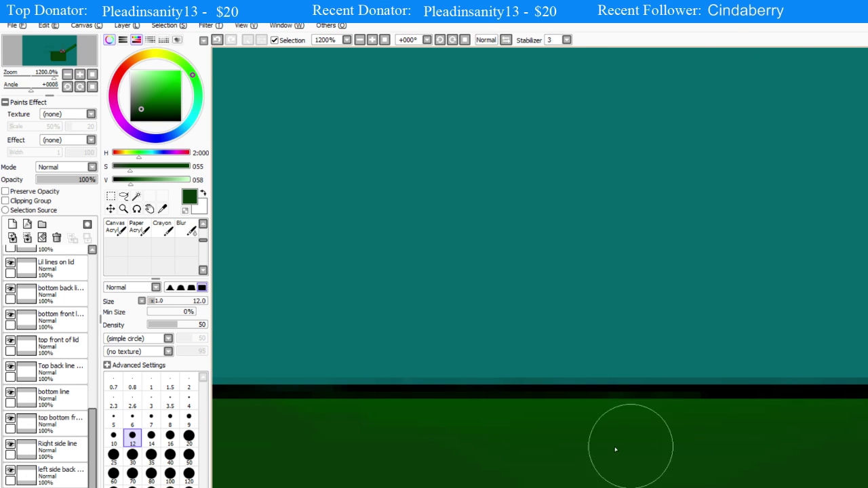
pyautogui.scroll(-1, 514, 437)
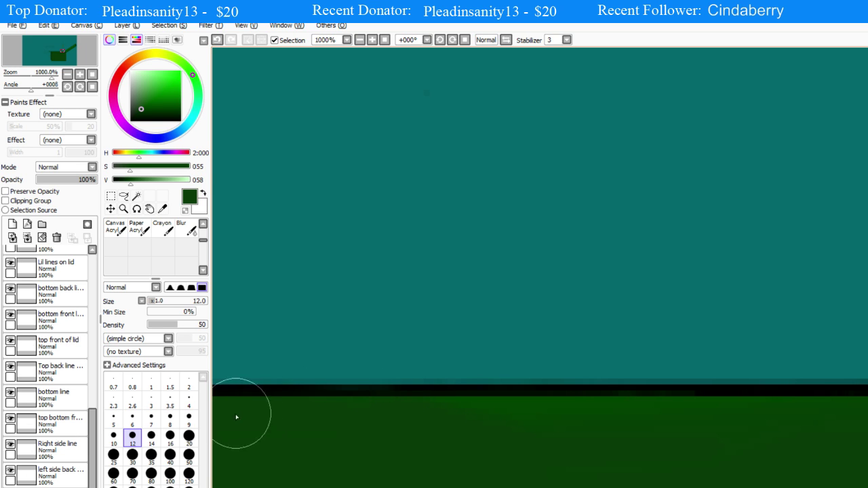
pyautogui.scroll(2, 343, 471)
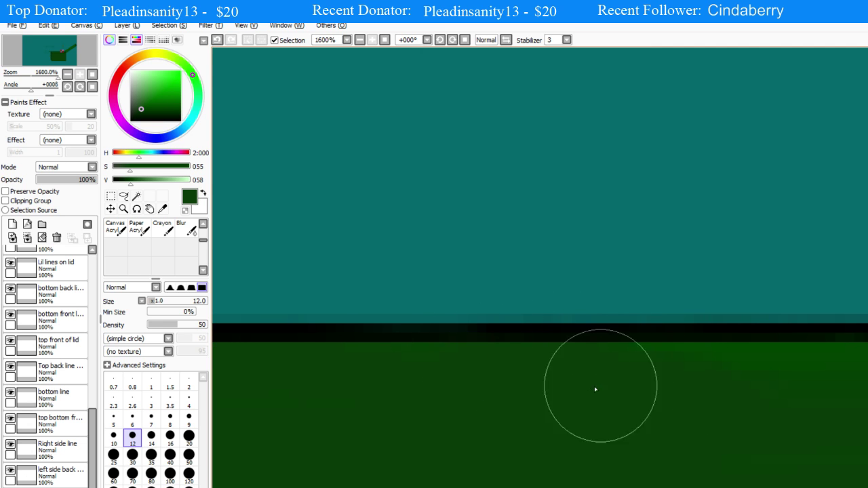
# Paint out the next lighter patches below the top outline in the panel's right half with dark green
pyautogui.scroll(-1, 596, 393)
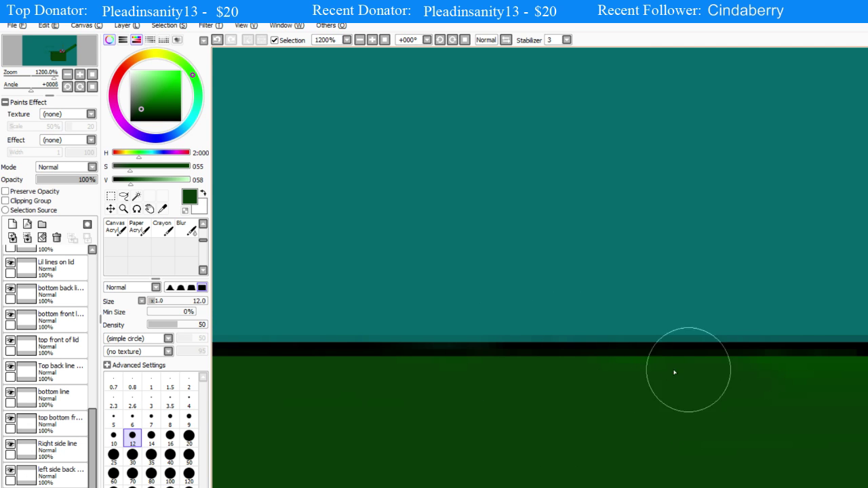
pyautogui.scroll(1, 326, 451)
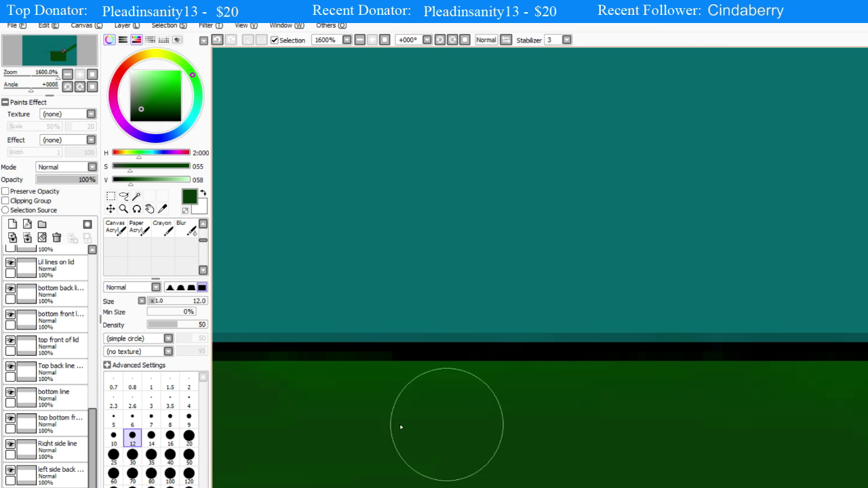
pyautogui.scroll(-3, 325, 453)
pyautogui.scroll(2, 261, 463)
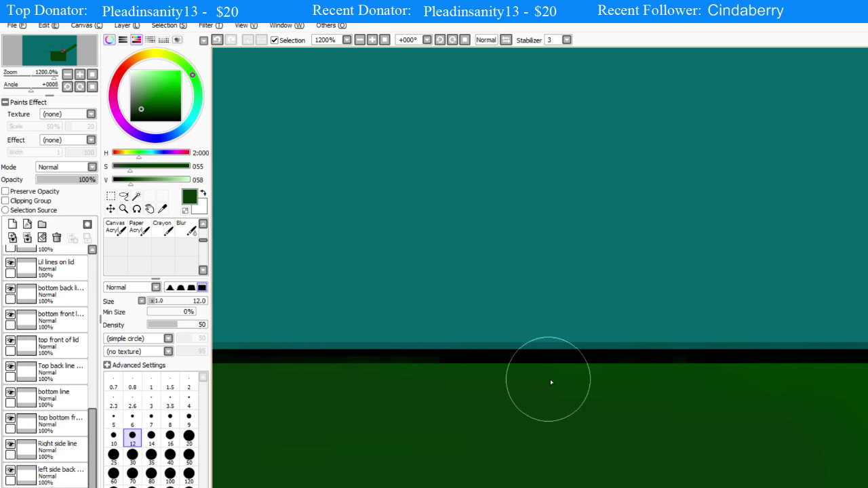
pyautogui.scroll(-3, 306, 455)
pyautogui.scroll(2, 299, 461)
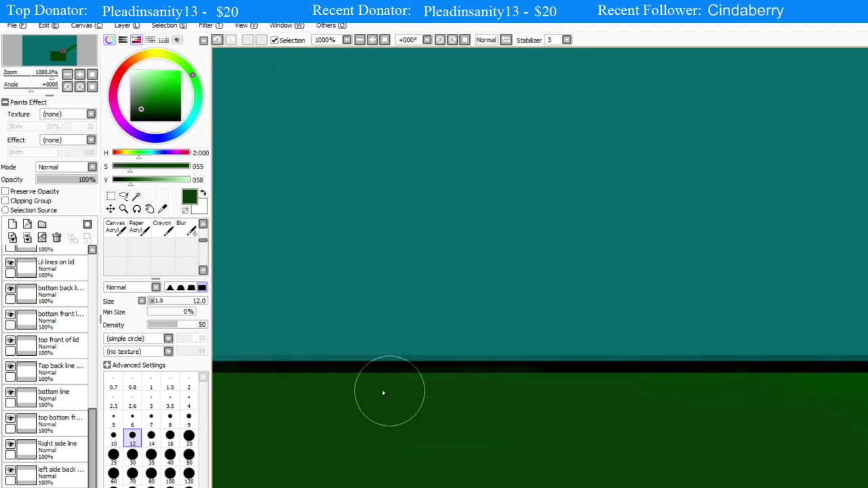
pyautogui.scroll(-2, 292, 454)
pyautogui.scroll(2, 421, 458)
pyautogui.scroll(-1, 244, 461)
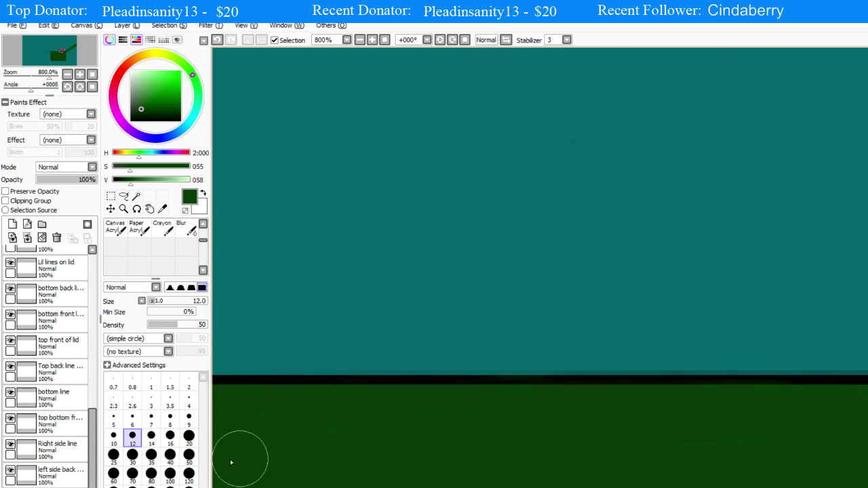
# Paint dark green over the faint lighter streaks still left below the top outline toward the back panel's right end
pyautogui.scroll(1, 264, 427)
pyautogui.scroll(-1, 570, 467)
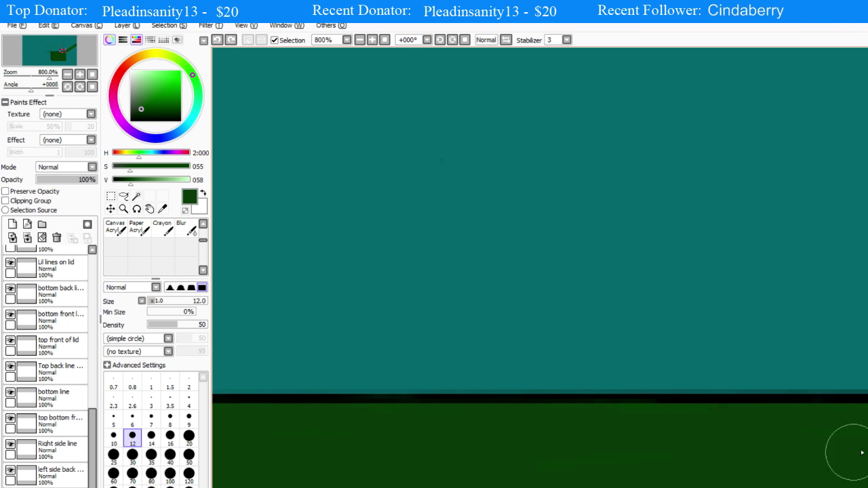
pyautogui.scroll(1, 862, 452)
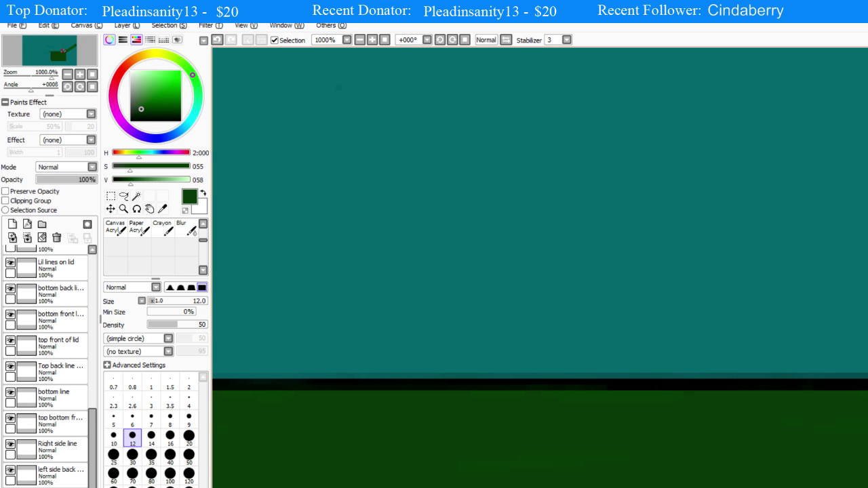
pyautogui.scroll(2, 576, 485)
pyautogui.scroll(-3, 577, 484)
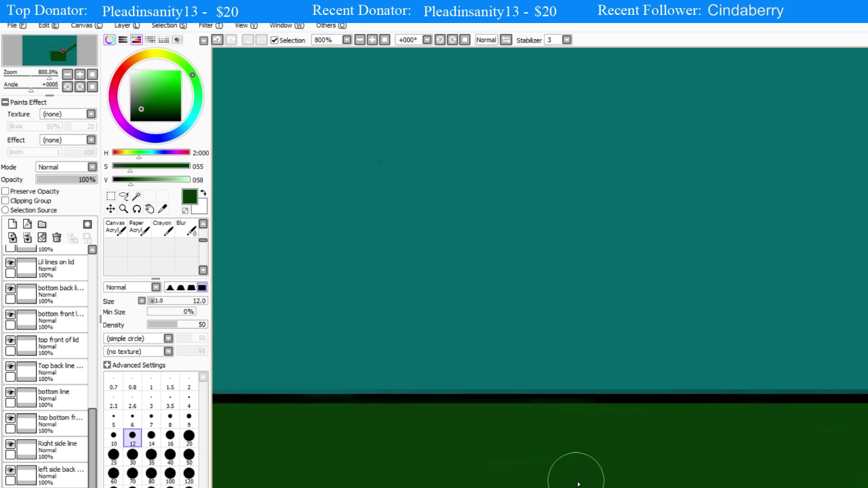
# Resample the back panel's dark green and paint it over the bright green beside the slanted right edge
pyautogui.scroll(3, 645, 486)
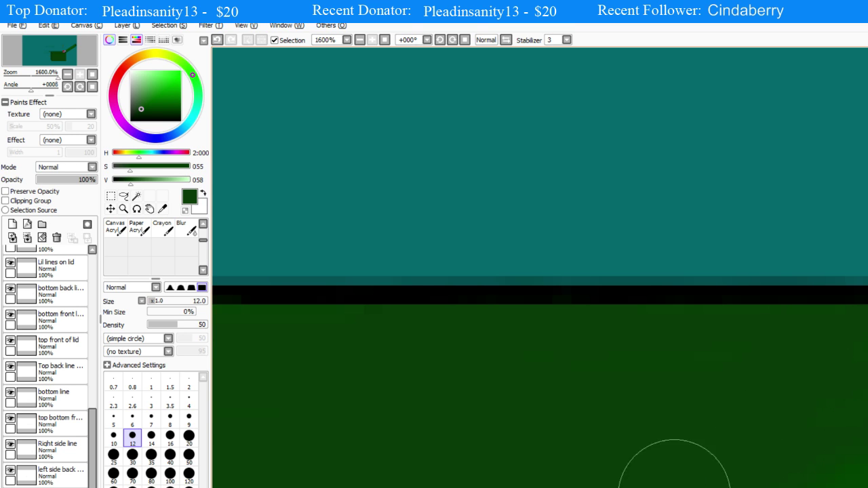
pyautogui.scroll(-3, 678, 465)
pyautogui.scroll(4, 755, 453)
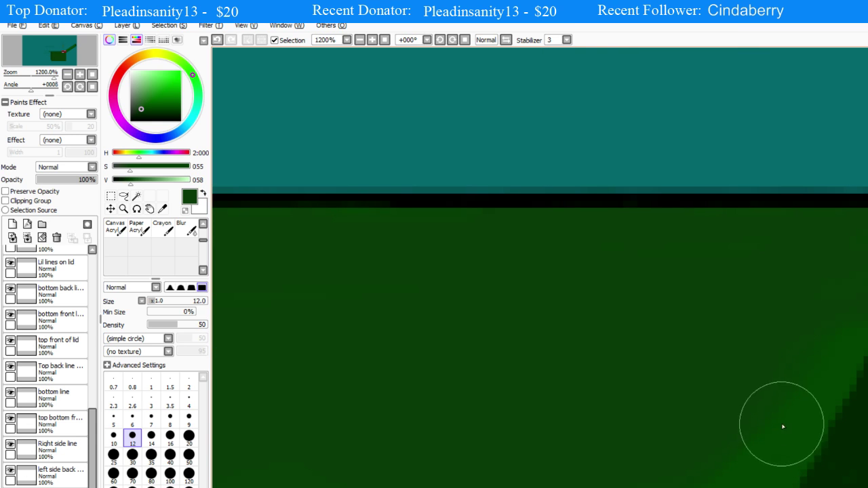
pyautogui.keyDown('alt'); pyautogui.click(834, 463); pyautogui.keyUp('alt')
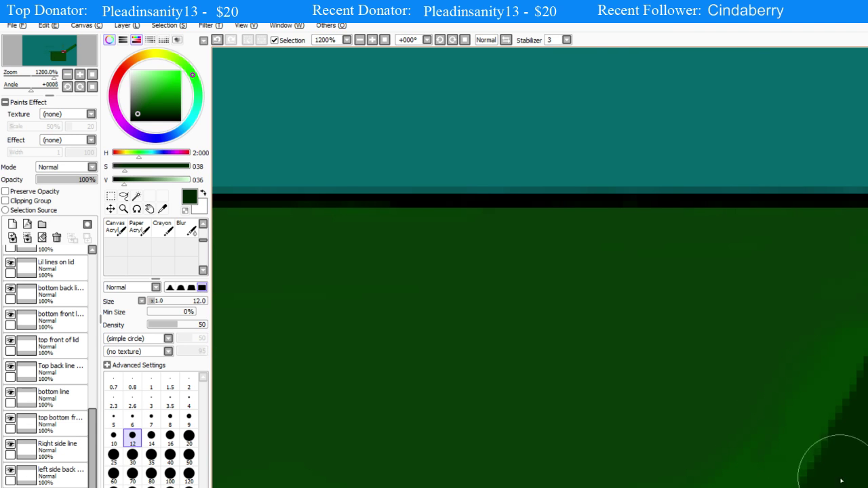
pyautogui.keyDown('alt'); pyautogui.click(620, 386); pyautogui.keyUp('alt')
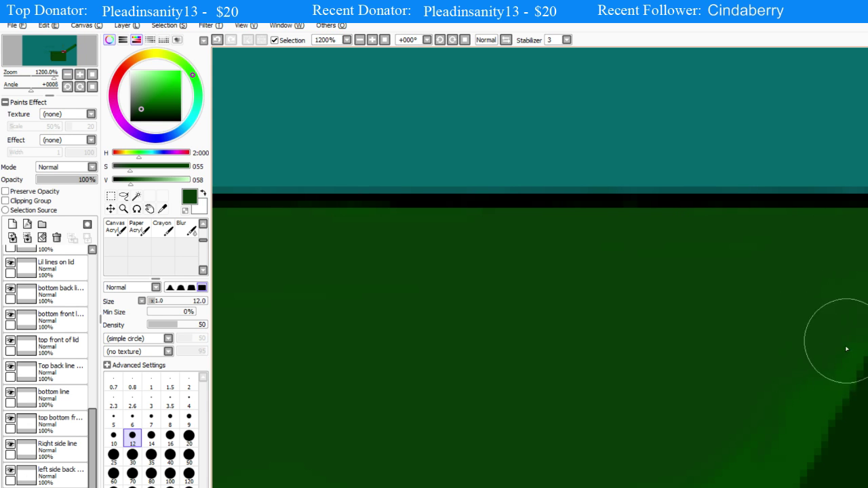
pyautogui.moveTo(862, 358)
pyautogui.mouseDown()
pyautogui.moveTo(814, 421)
pyautogui.moveTo(839, 398)
pyautogui.moveTo(837, 405)
pyautogui.moveTo(817, 404)
pyautogui.moveTo(793, 428)
pyautogui.moveTo(766, 432)
pyautogui.moveTo(763, 407)
pyautogui.moveTo(838, 371)
pyautogui.moveTo(801, 390)
pyautogui.moveTo(749, 446)
pyautogui.moveTo(710, 468)
pyautogui.moveTo(734, 464)
pyautogui.moveTo(719, 484)
pyautogui.moveTo(764, 481)
pyautogui.moveTo(803, 436)
pyautogui.moveTo(808, 460)
pyautogui.moveTo(790, 486)
pyautogui.mouseUp()
pyautogui.moveTo(772, 460)
pyautogui.mouseDown()
pyautogui.moveTo(792, 375)
pyautogui.moveTo(802, 421)
pyautogui.moveTo(828, 413)
pyautogui.moveTo(824, 431)
pyautogui.moveTo(837, 376)
pyautogui.moveTo(761, 399)
pyautogui.mouseUp()
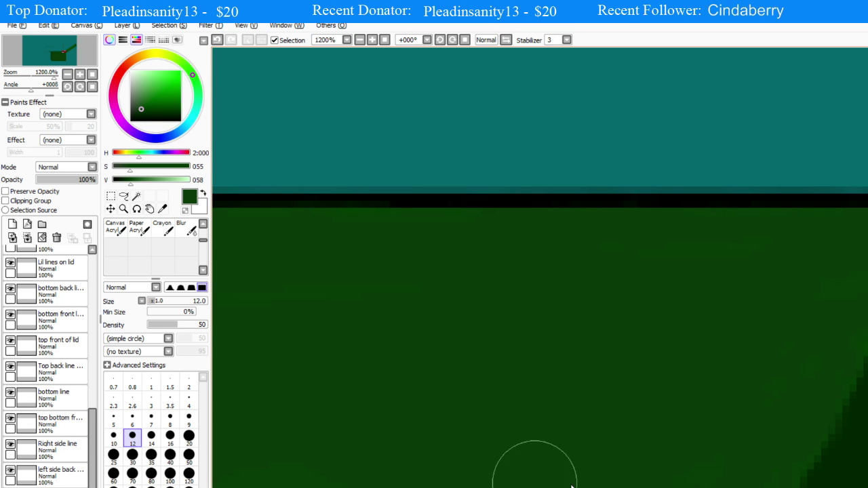
# Cover the bright green just above the back panel's lower outline in its right part with dark green
pyautogui.scroll(-3, 631, 482)
pyautogui.scroll(4, 434, 485)
pyautogui.scroll(-2, 711, 451)
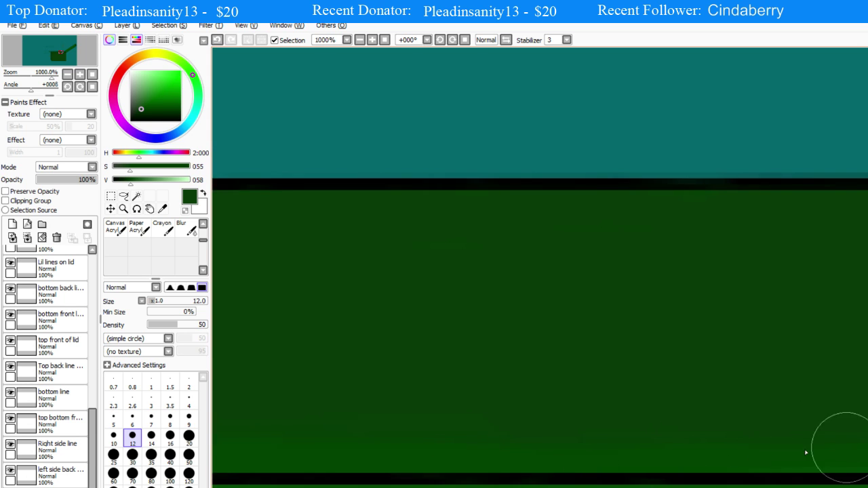
pyautogui.scroll(-2, 806, 453)
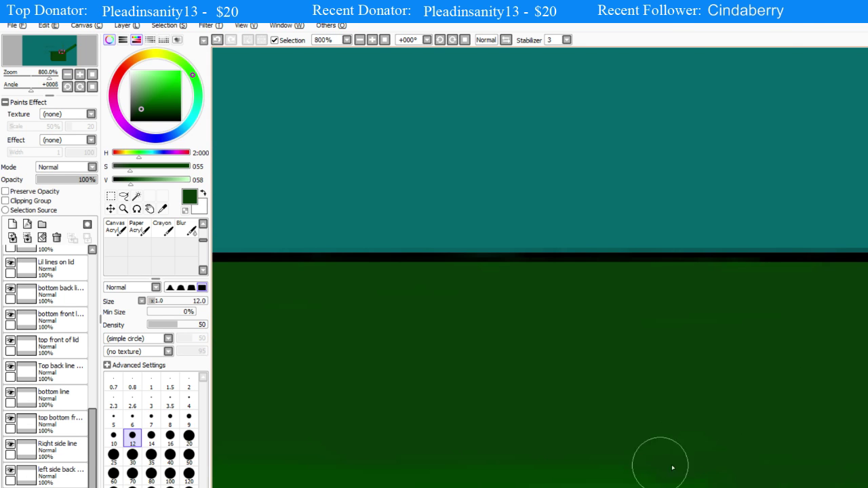
pyautogui.scroll(3, 611, 480)
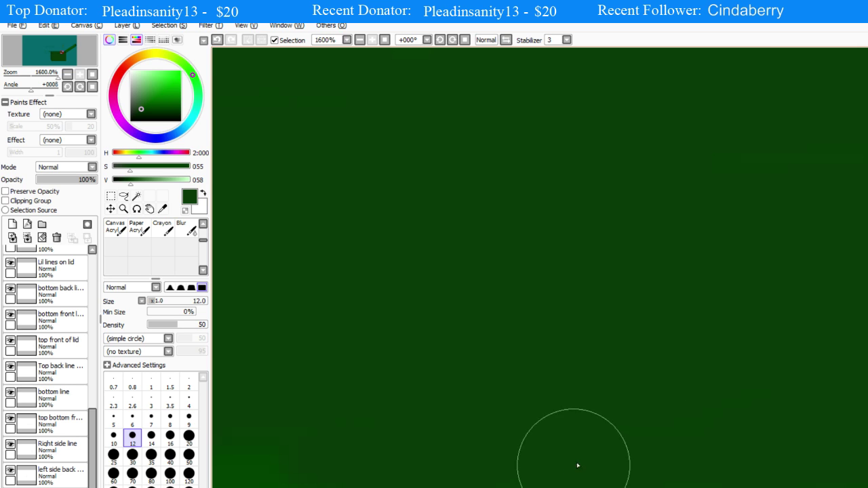
pyautogui.scroll(-1, 638, 466)
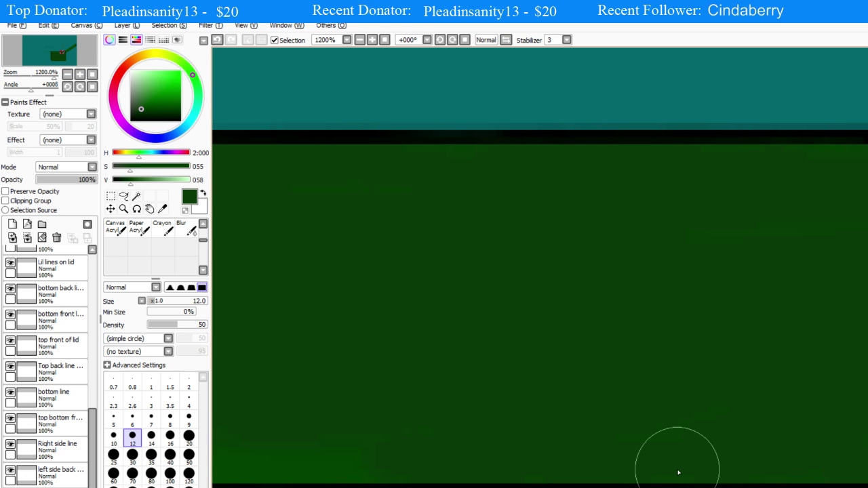
pyautogui.scroll(1, 560, 485)
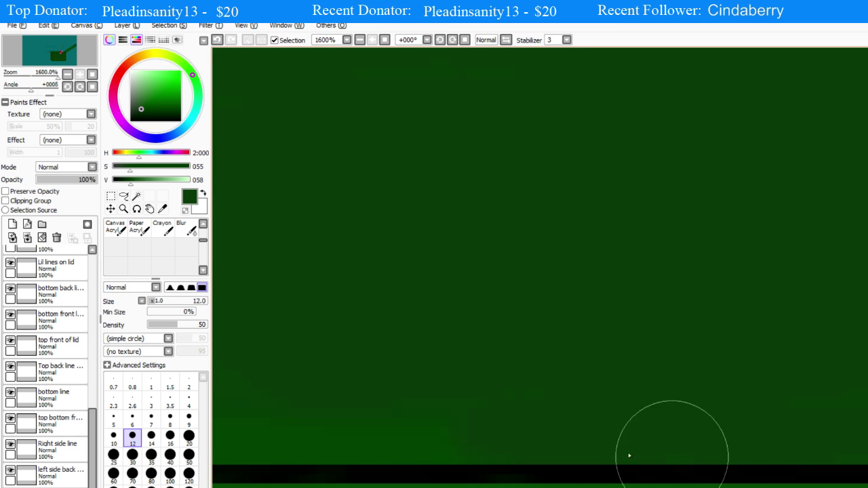
pyautogui.moveTo(480, 424)
pyautogui.mouseDown()
pyautogui.moveTo(452, 429)
pyautogui.moveTo(478, 435)
pyautogui.moveTo(440, 451)
pyautogui.mouseUp()
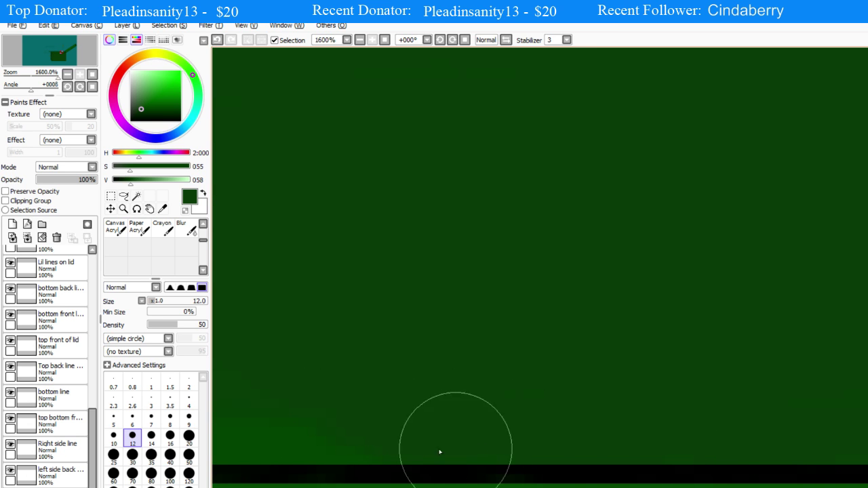
# Extend the dark green leftward along the lower outline over the bright band in the back panel's middle
pyautogui.scroll(-3, 708, 463)
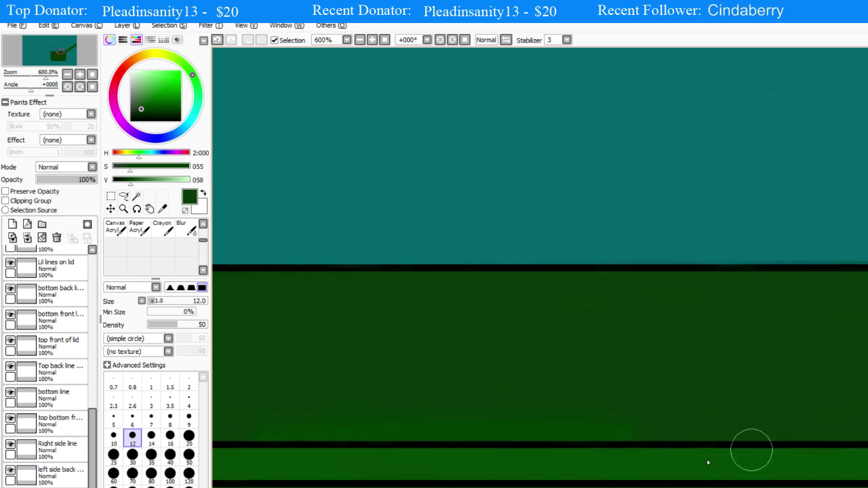
pyautogui.scroll(2, 568, 444)
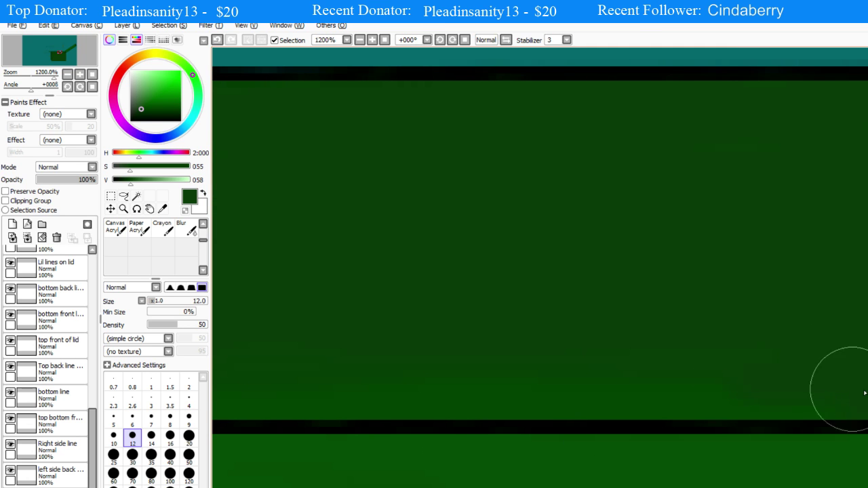
pyautogui.scroll(1, 744, 401)
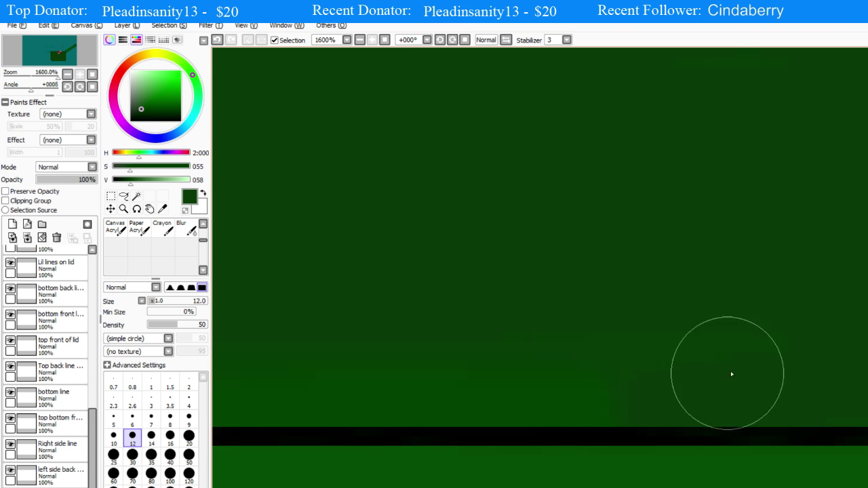
pyautogui.scroll(-2, 538, 405)
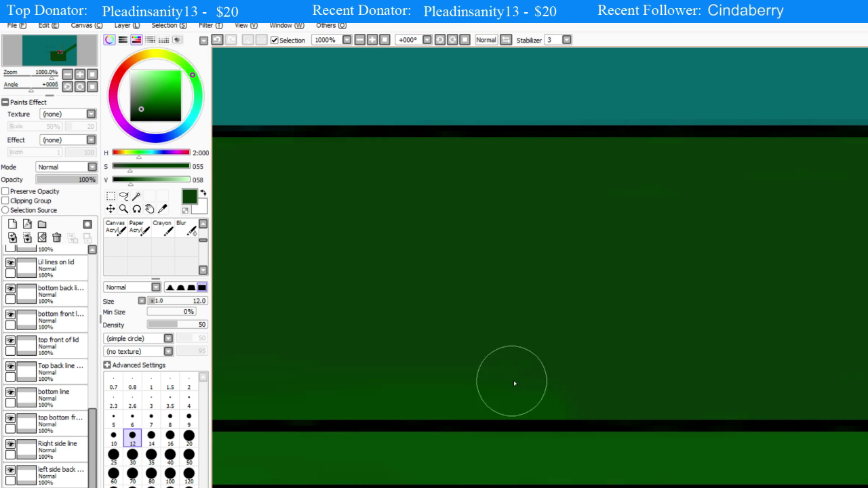
pyautogui.scroll(2, 512, 418)
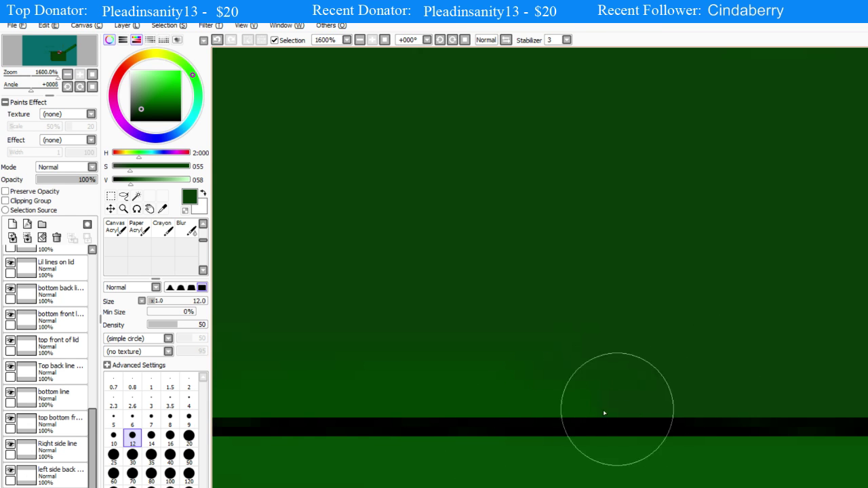
pyautogui.moveTo(529, 378)
pyautogui.mouseDown()
pyautogui.moveTo(350, 376)
pyautogui.moveTo(525, 354)
pyautogui.moveTo(408, 350)
pyautogui.moveTo(588, 373)
pyautogui.mouseUp()
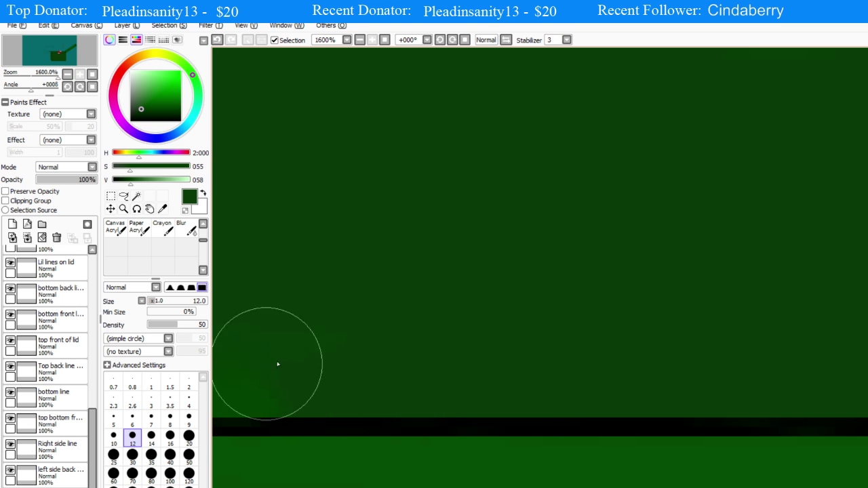
# Paint out the remaining bright green above the lower outline in the back panel's left part with dark green
pyautogui.scroll(-4, 661, 410)
pyautogui.scroll(3, 476, 418)
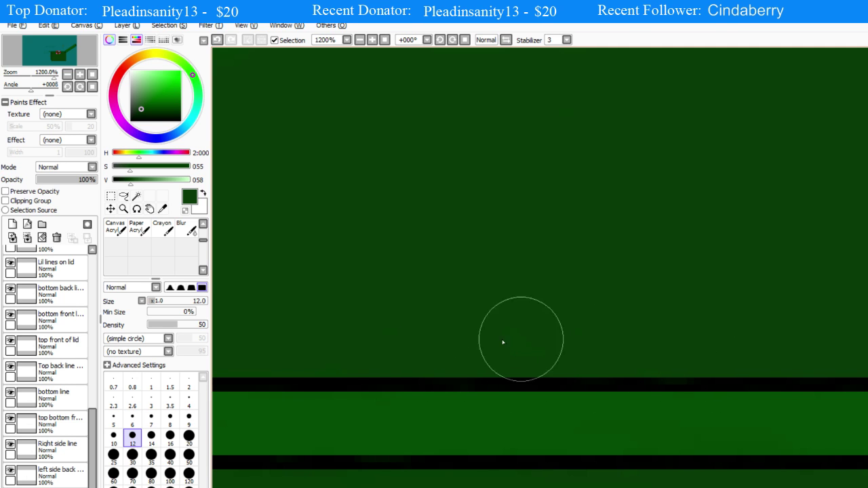
pyautogui.scroll(-2, 456, 474)
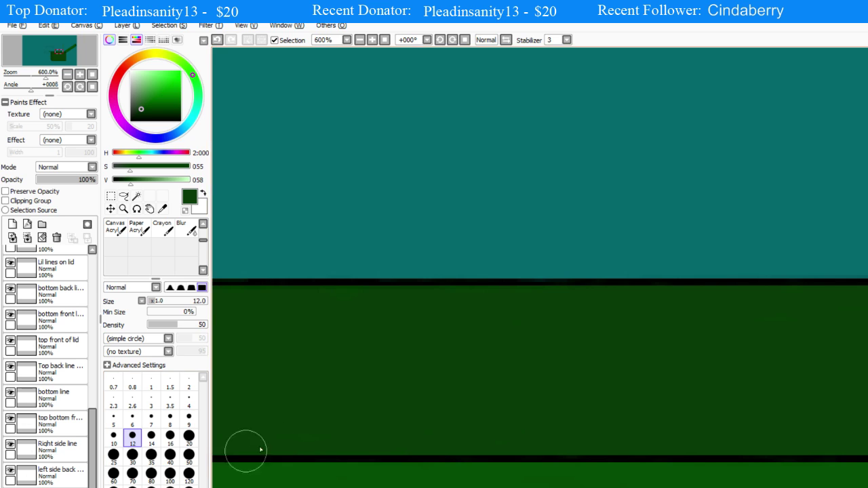
pyautogui.scroll(3, 310, 432)
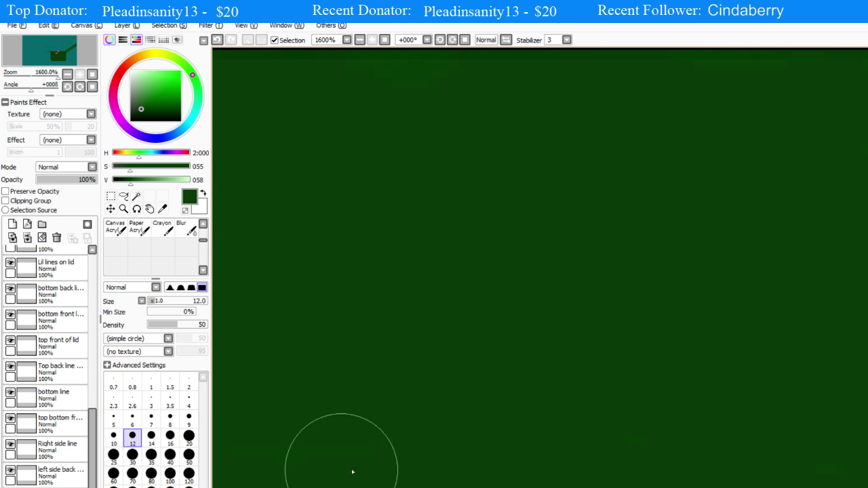
pyautogui.scroll(5, 537, 423)
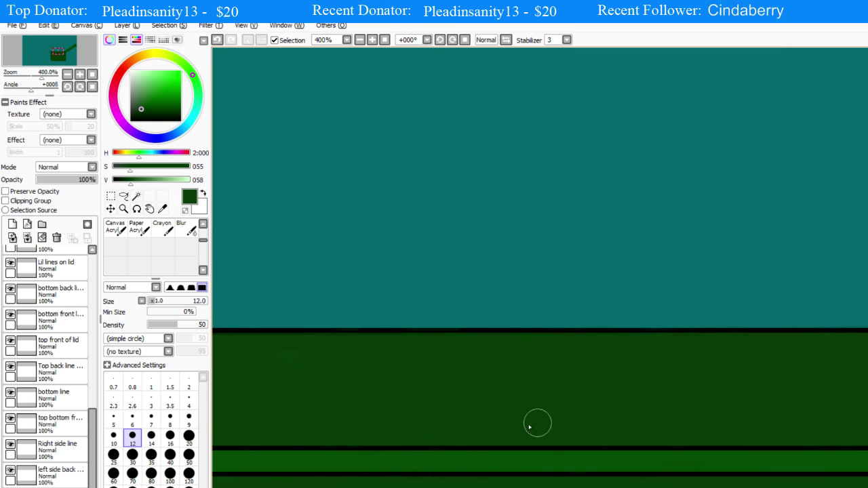
# Examine the back panel's shading up close and within the whole drawing, including the bullet sketch and its shading notes
pyautogui.scroll(-4, 473, 423)
pyautogui.scroll(-6, 587, 458)
pyautogui.scroll(4, 607, 487)
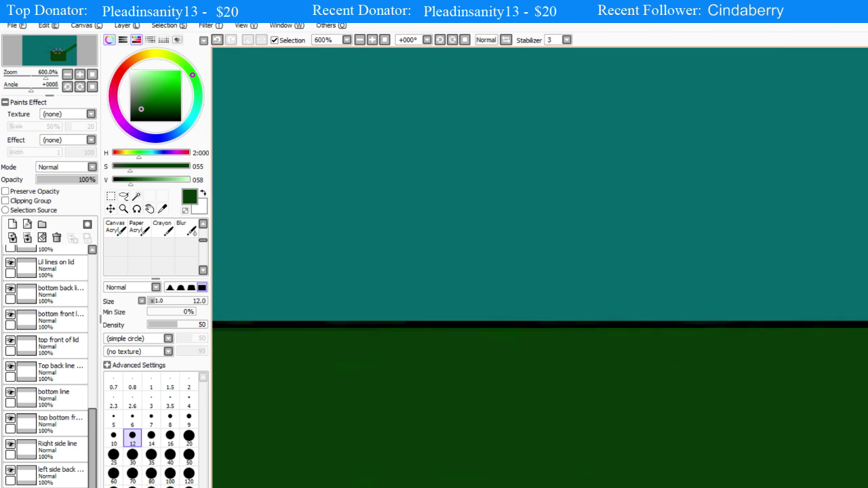
pyautogui.scroll(-4, 607, 487)
pyautogui.scroll(4, 574, 485)
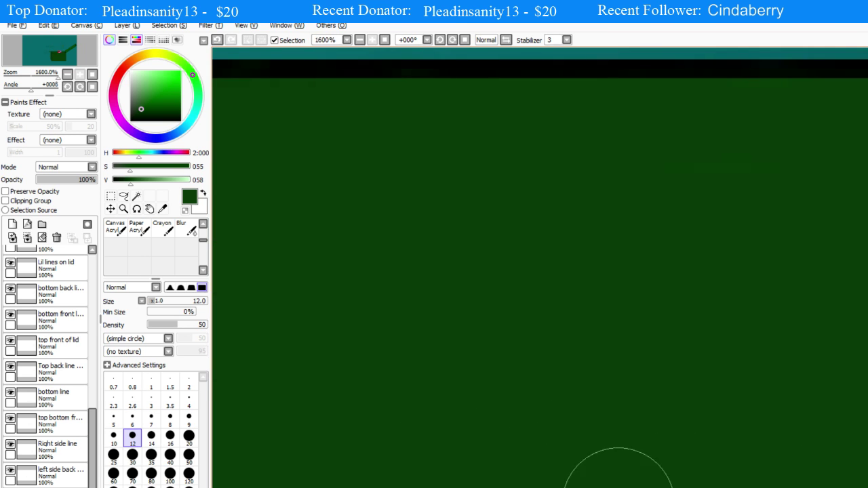
pyautogui.scroll(-8, 678, 475)
pyautogui.scroll(6, 729, 478)
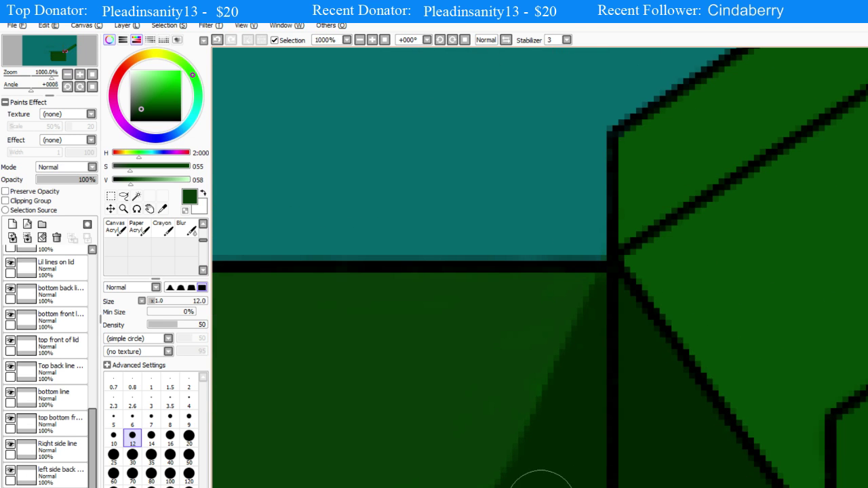
pyautogui.scroll(-8, 541, 483)
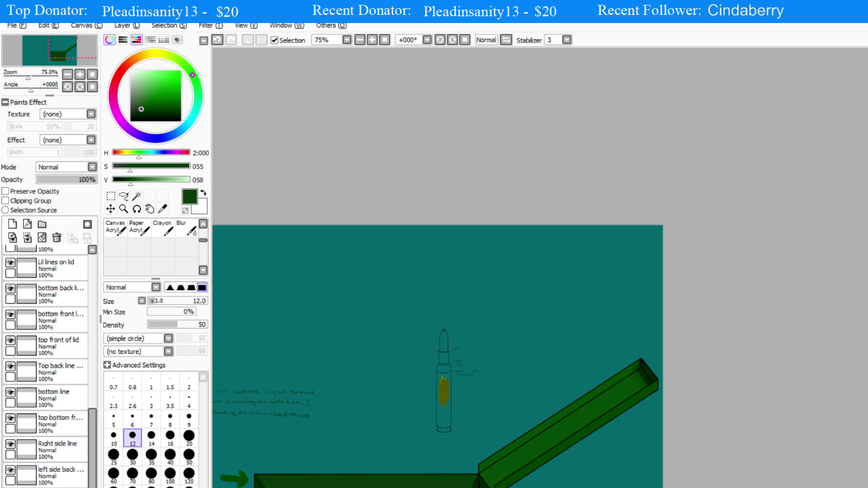
pyautogui.scroll(5, 434, 485)
pyautogui.scroll(-8, 794, 411)
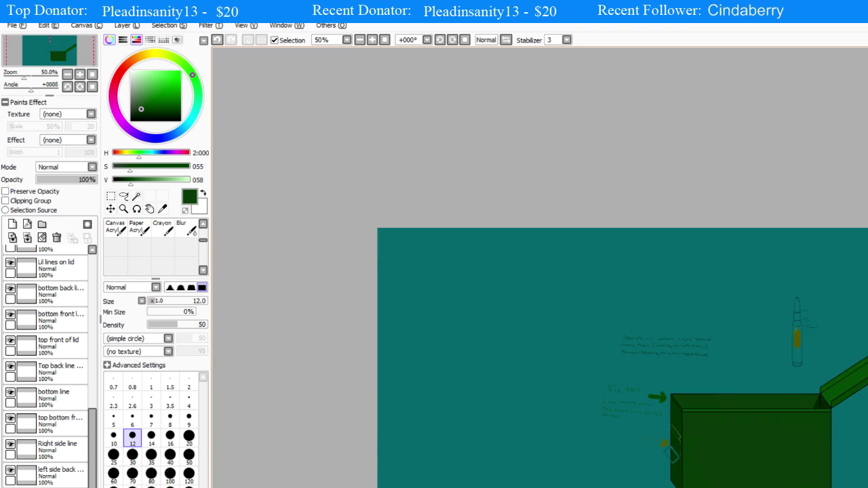
pyautogui.scroll(2, 665, 400)
pyautogui.scroll(6, 417, 303)
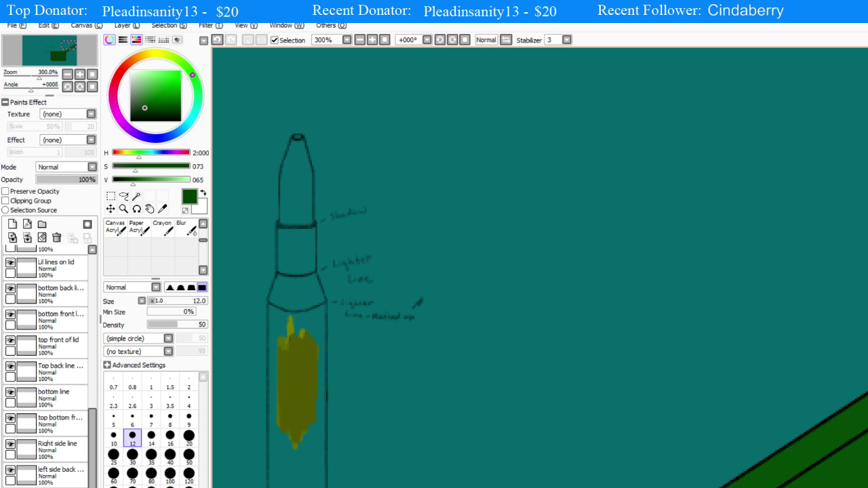
pyautogui.scroll(-3, 387, 486)
pyautogui.scroll(4, 346, 486)
pyautogui.scroll(-3, 648, 368)
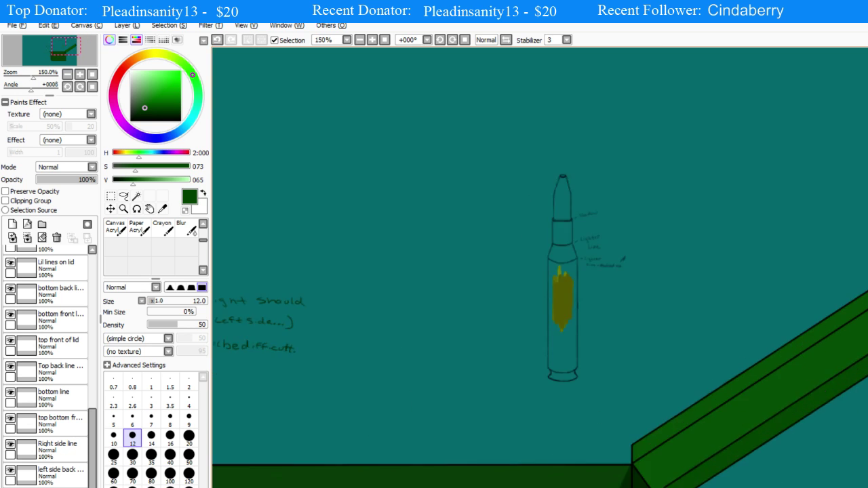
# Sample a darker green with saturation 038 and value 050, and brush shading along the back panel's slanted right edge
pyautogui.scroll(2, 743, 450)
pyautogui.scroll(2, 789, 452)
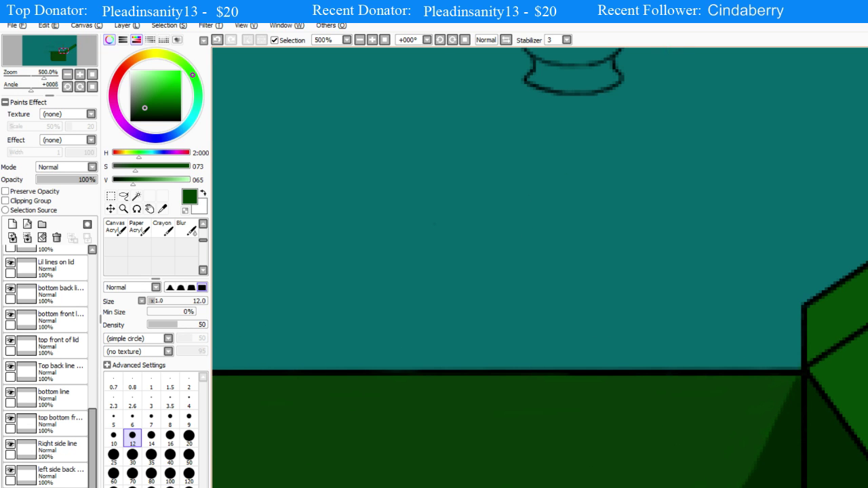
pyautogui.scroll(1, 794, 466)
pyautogui.keyDown('alt'); pyautogui.click(788, 466); pyautogui.keyUp('alt')
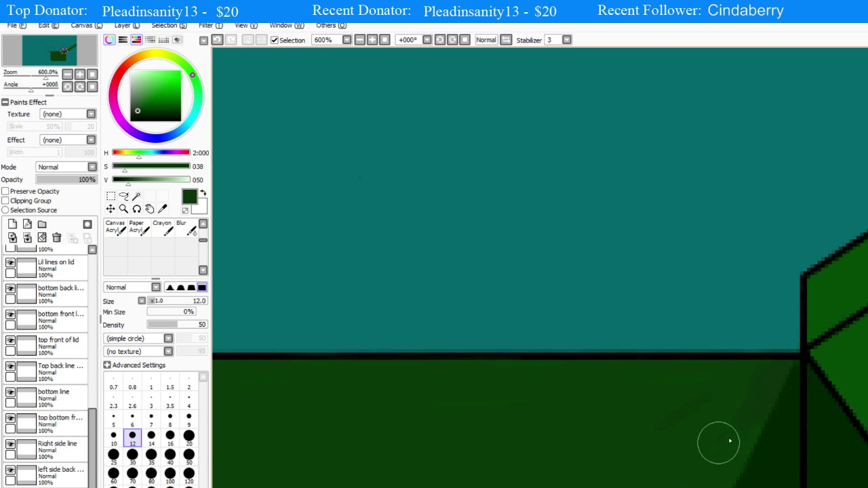
pyautogui.scroll(2, 719, 475)
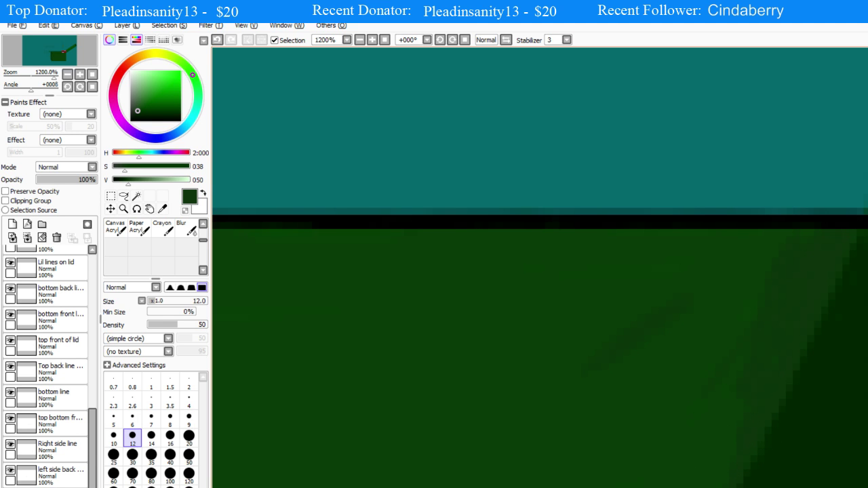
pyautogui.scroll(-4, 761, 437)
pyautogui.scroll(4, 703, 487)
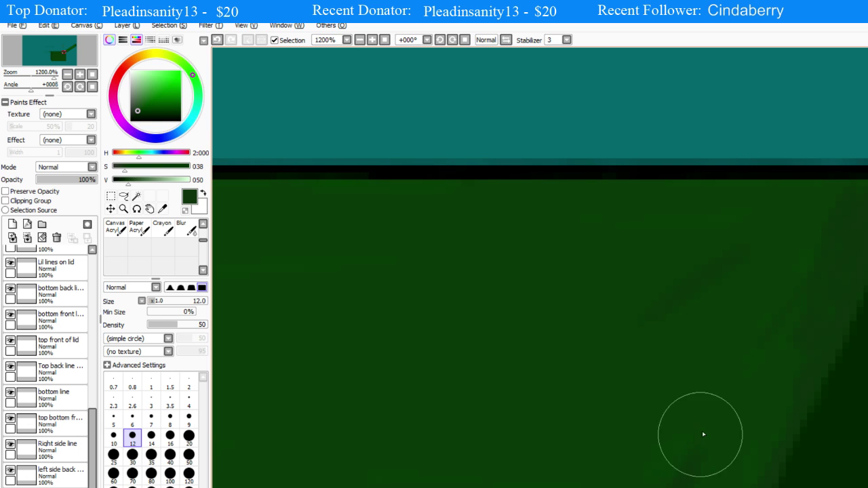
# Brush a continuous dark green band along the back panel's slanted right edge up to the top outline
pyautogui.moveTo(681, 477); pyautogui.dragTo(768, 319)
pyautogui.moveTo(742, 349); pyautogui.dragTo(787, 278)
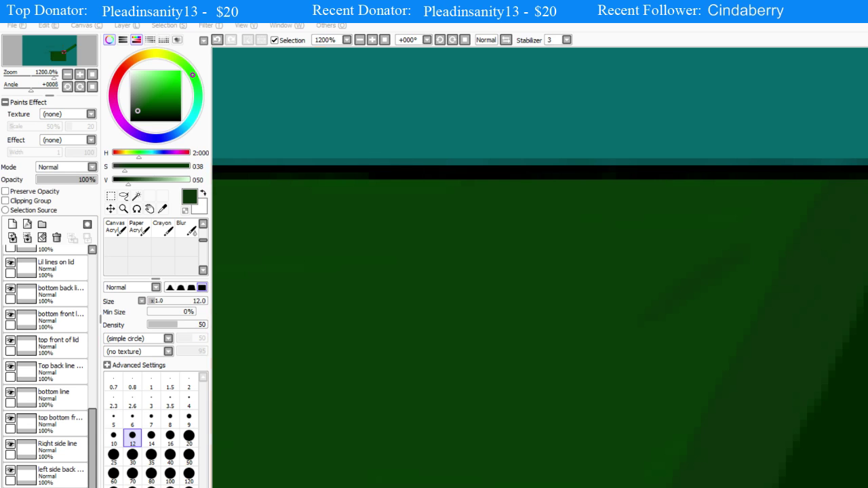
pyautogui.click(481, 16)
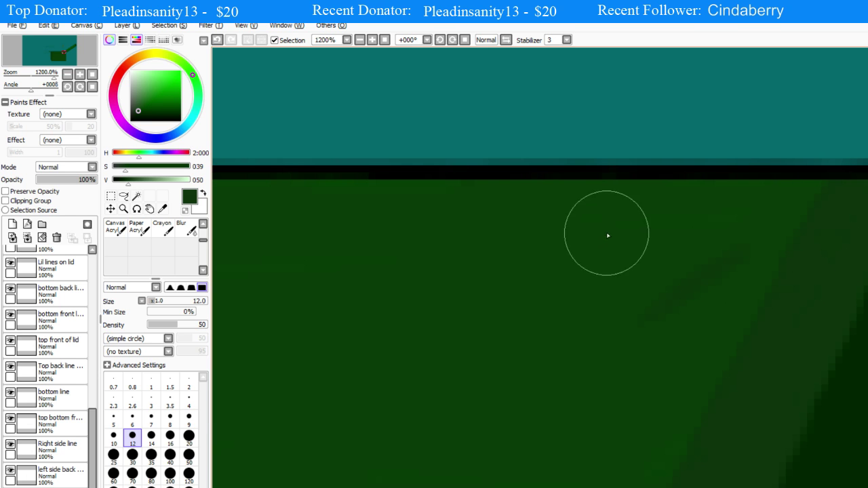
# Sample the panel's green with saturation 055 and value 058 and paint out the stray dark streak beside the band
pyautogui.keyDown('alt'); pyautogui.click(620, 285); pyautogui.keyUp('alt')
pyautogui.moveTo(629, 334)
pyautogui.mouseDown()
pyautogui.moveTo(668, 290)
pyautogui.moveTo(661, 327)
pyautogui.moveTo(730, 245)
pyautogui.moveTo(719, 297)
pyautogui.mouseUp()
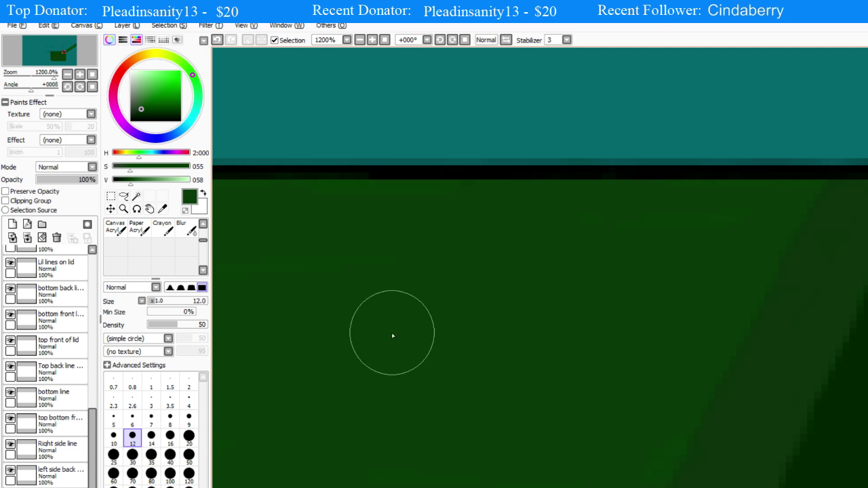
pyautogui.rightClick(801, 295)
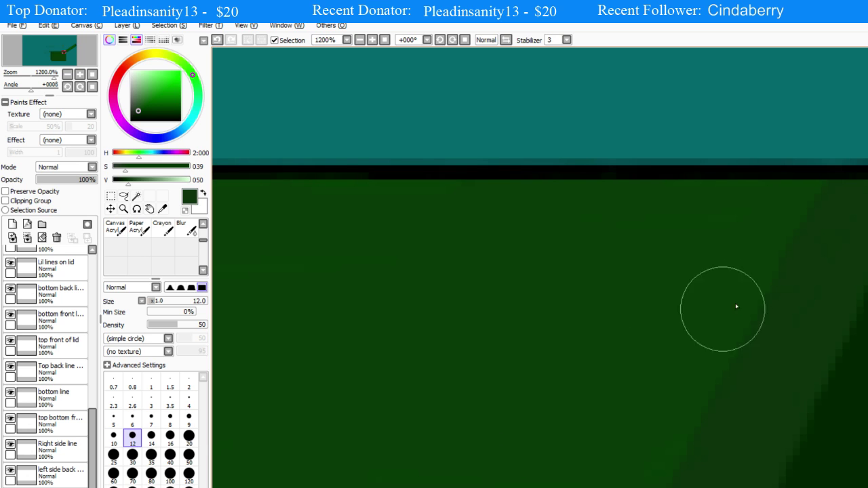
# Darken the panel's sampled green to value 048 and brush it over the upper part of the band beside the slanted edge
pyautogui.rightClick(619, 303)
pyautogui.scroll(-5, 562, 336)
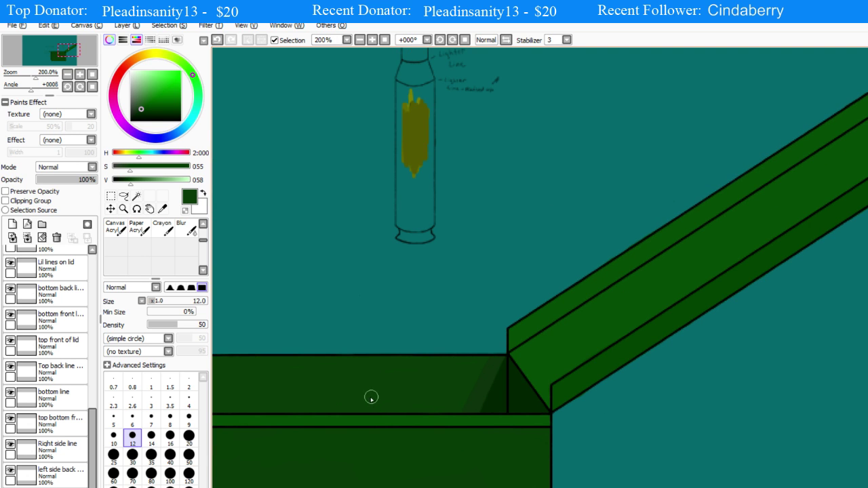
pyautogui.scroll(4, 417, 394)
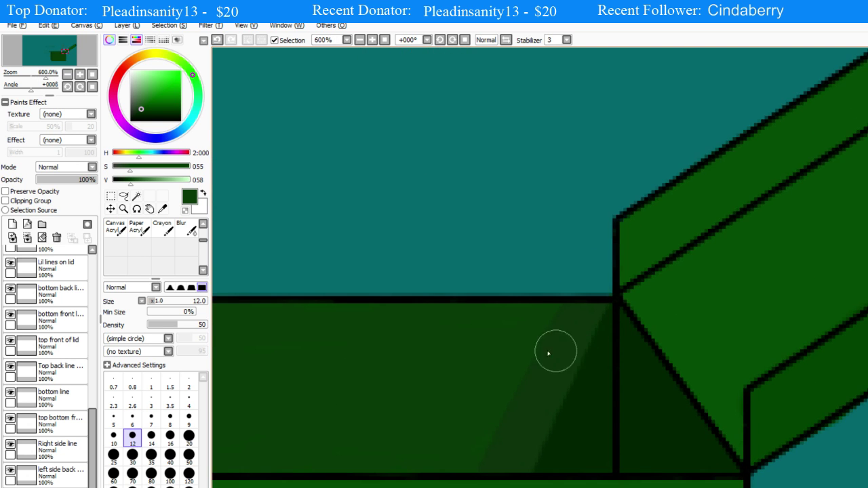
pyautogui.scroll(3, 398, 407)
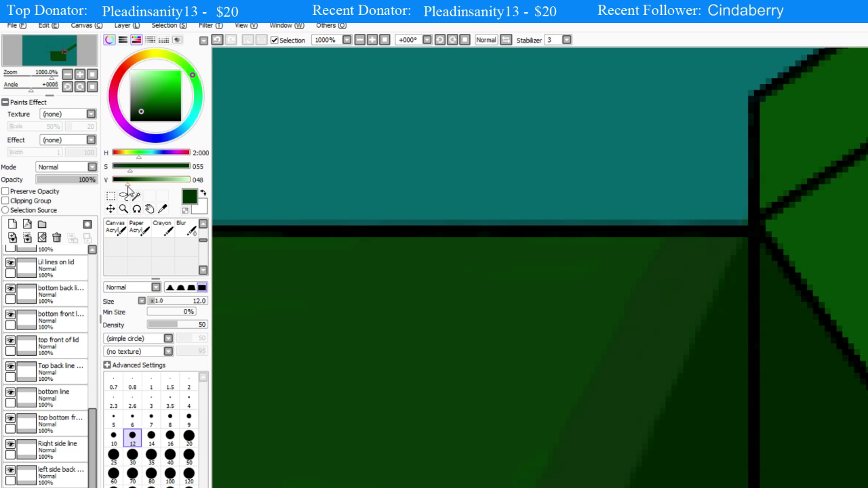
pyautogui.moveTo(629, 373)
pyautogui.mouseDown()
pyautogui.moveTo(615, 407)
pyautogui.moveTo(585, 346)
pyautogui.moveTo(614, 400)
pyautogui.moveTo(645, 335)
pyautogui.moveTo(641, 310)
pyautogui.moveTo(662, 267)
pyautogui.mouseUp()
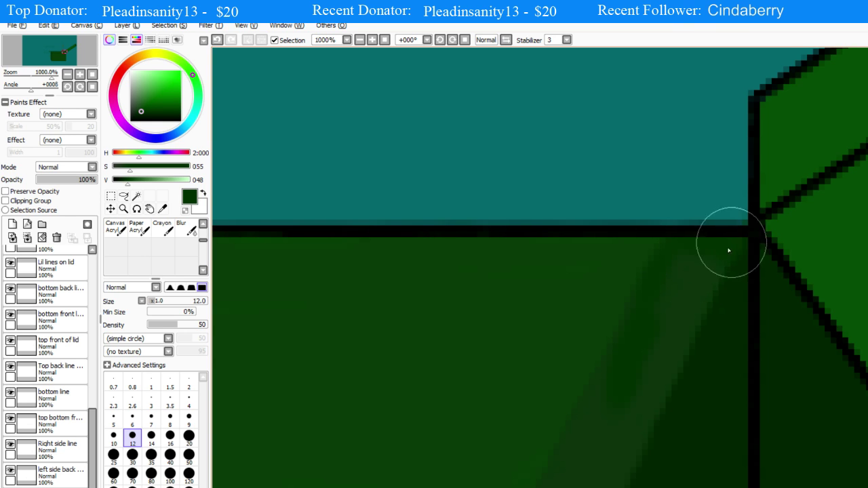
pyautogui.moveTo(728, 251)
pyautogui.mouseDown()
pyautogui.moveTo(699, 297)
pyautogui.moveTo(689, 263)
pyautogui.mouseUp()
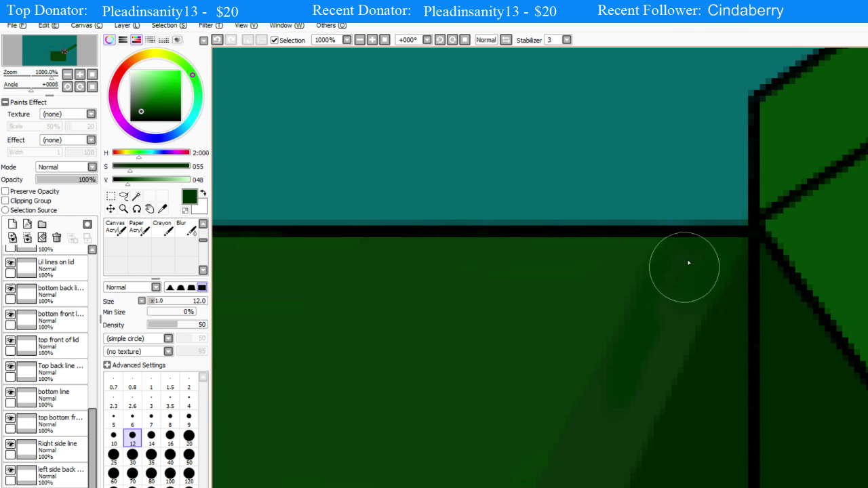
pyautogui.scroll(2, 661, 287)
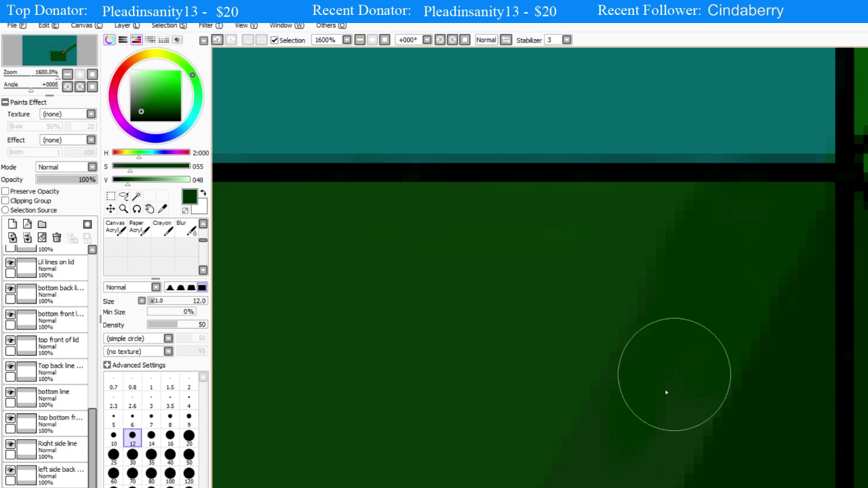
# Examine the shaded band at the back panel's right end up close and within the wider drawing
pyautogui.scroll(-3, 622, 398)
pyautogui.scroll(2, 610, 447)
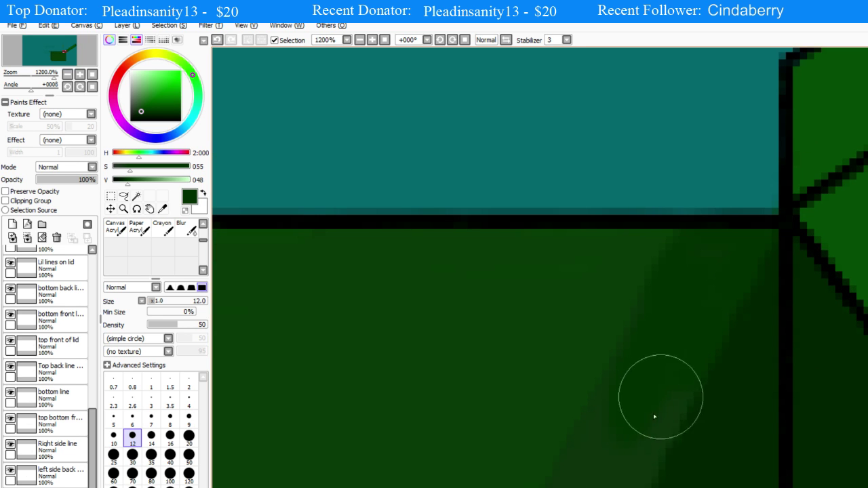
pyautogui.scroll(-4, 496, 483)
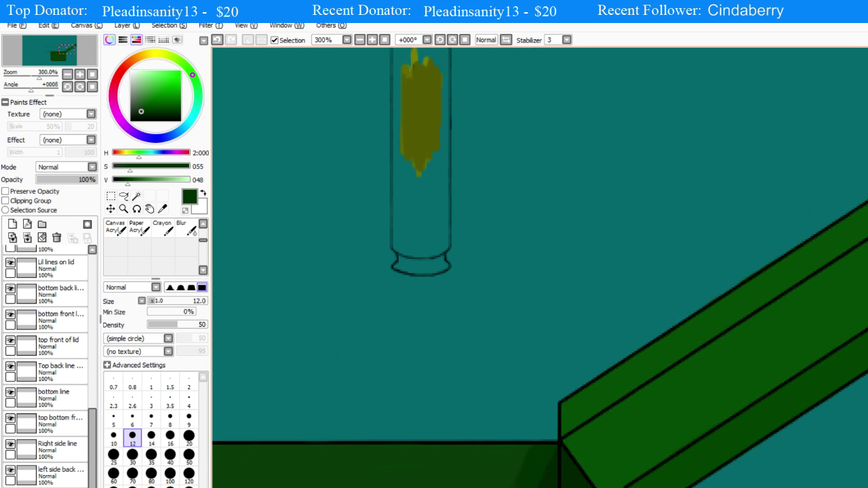
pyautogui.scroll(-1, 496, 483)
pyautogui.scroll(3, 658, 382)
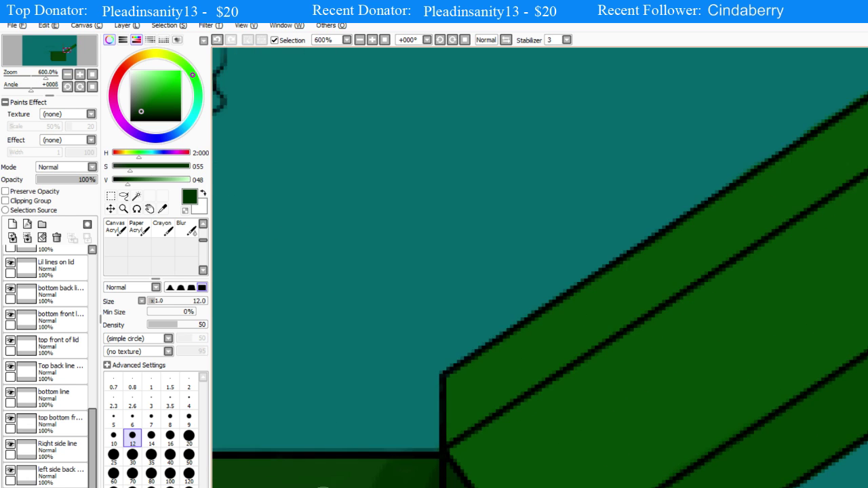
pyautogui.scroll(-3, 434, 369)
pyautogui.scroll(2, 332, 480)
pyautogui.scroll(5, 620, 380)
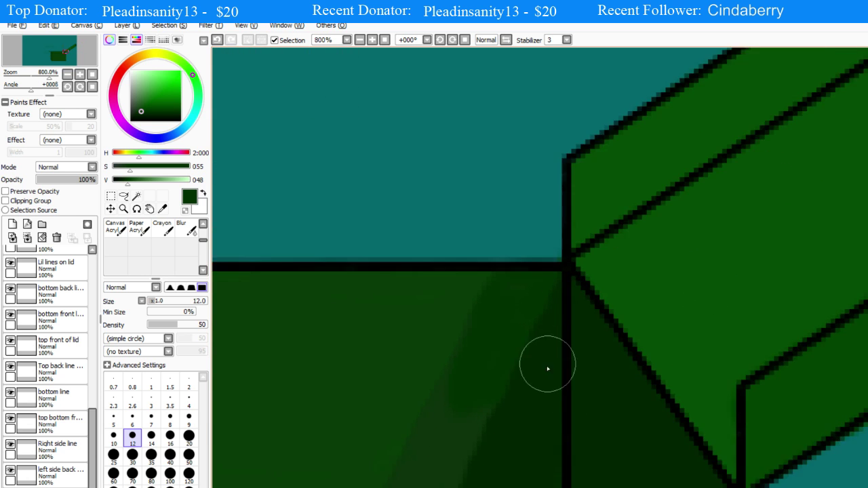
# Sample the band's dark green with saturation 052 and value 048 and extend it further down along the slanted edge
pyautogui.rightClick(558, 280)
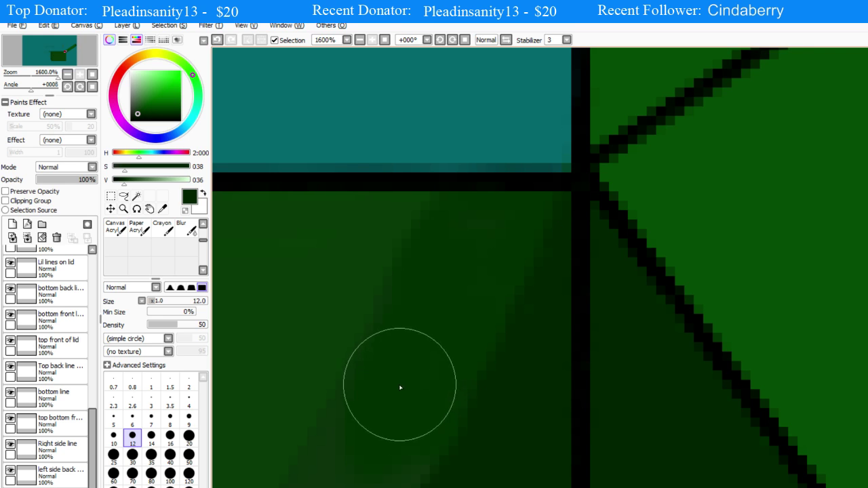
pyautogui.scroll(-2, 401, 388)
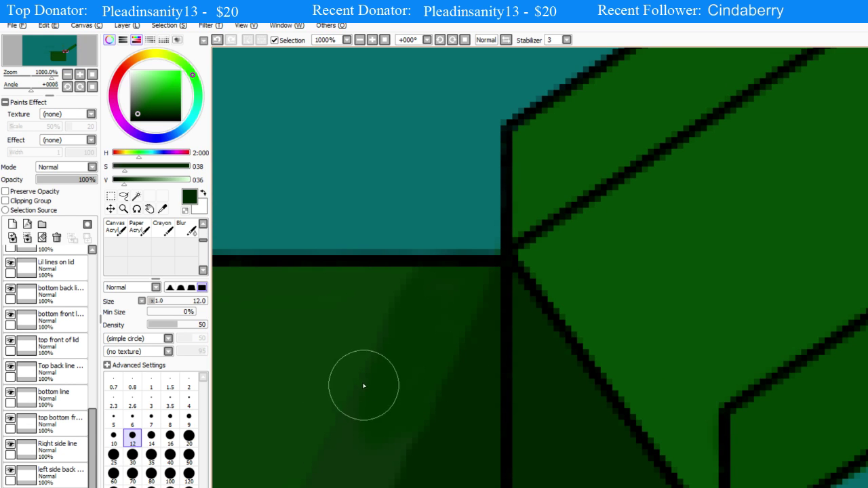
pyautogui.scroll(1, 362, 384)
pyautogui.keyDown('alt'); pyautogui.click(415, 311); pyautogui.keyUp('alt')
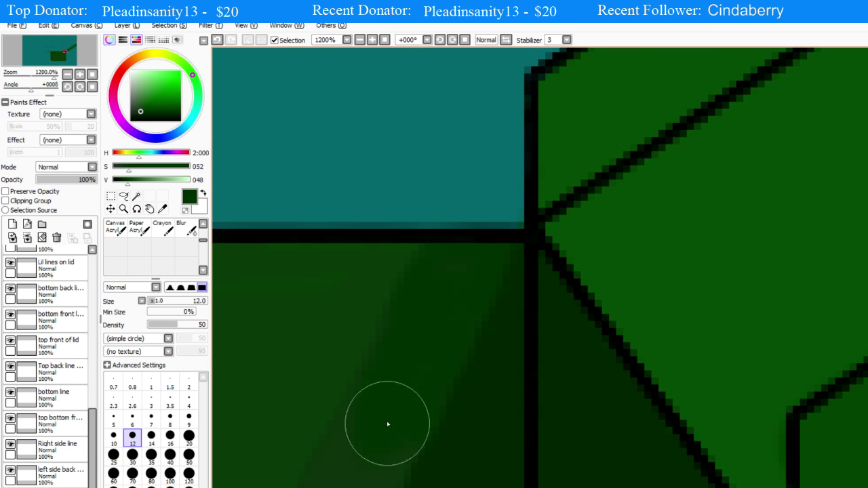
pyautogui.scroll(1, 389, 422)
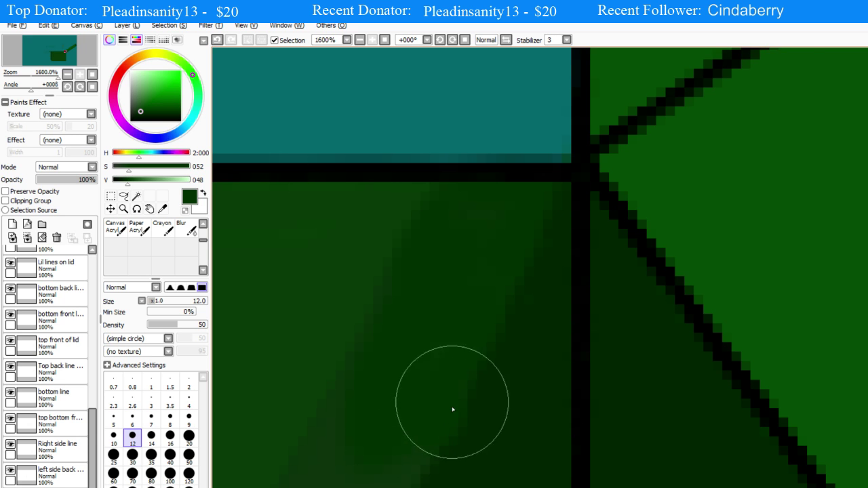
pyautogui.scroll(-3, 380, 441)
pyautogui.scroll(3, 319, 480)
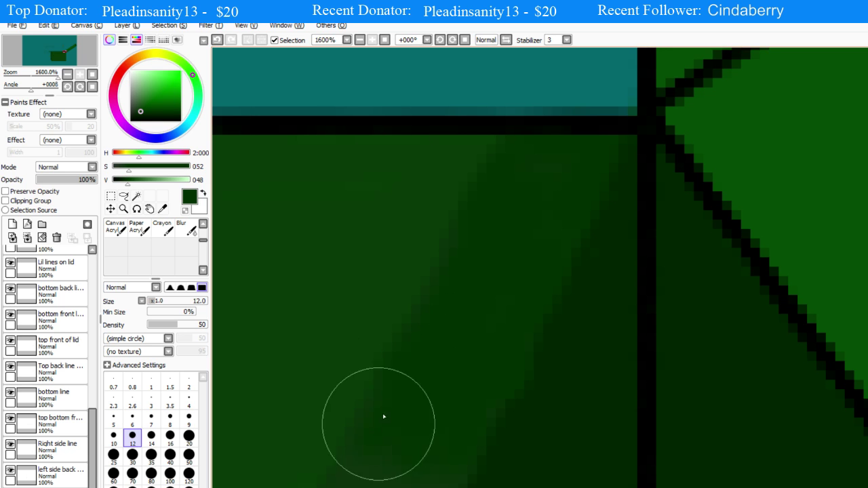
# Dab a green of saturation 039 and value 050 onto the open panel area, and cover the band's remaining light patch with saturation 052, value 048
pyautogui.scroll(-1, 410, 480)
pyautogui.scroll(-2, 415, 483)
pyautogui.scroll(2, 434, 461)
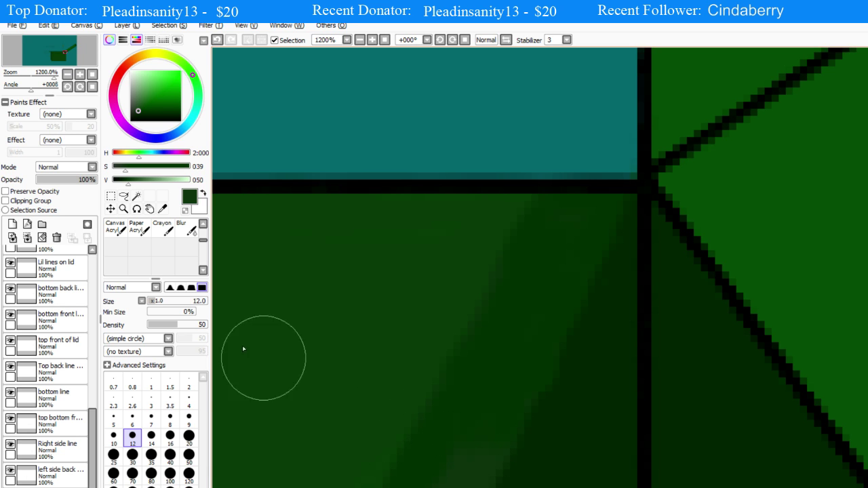
pyautogui.rightClick(510, 365)
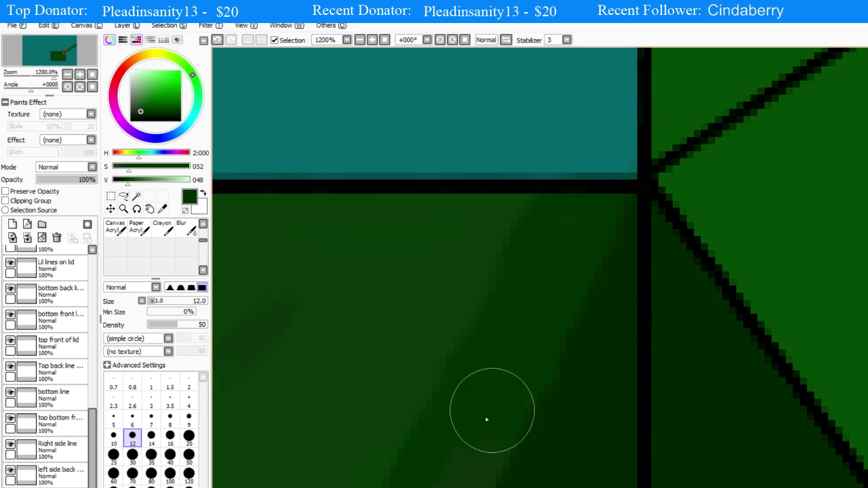
pyautogui.moveTo(487, 418)
pyautogui.mouseDown()
pyautogui.moveTo(467, 428)
pyautogui.moveTo(477, 470)
pyautogui.mouseUp()
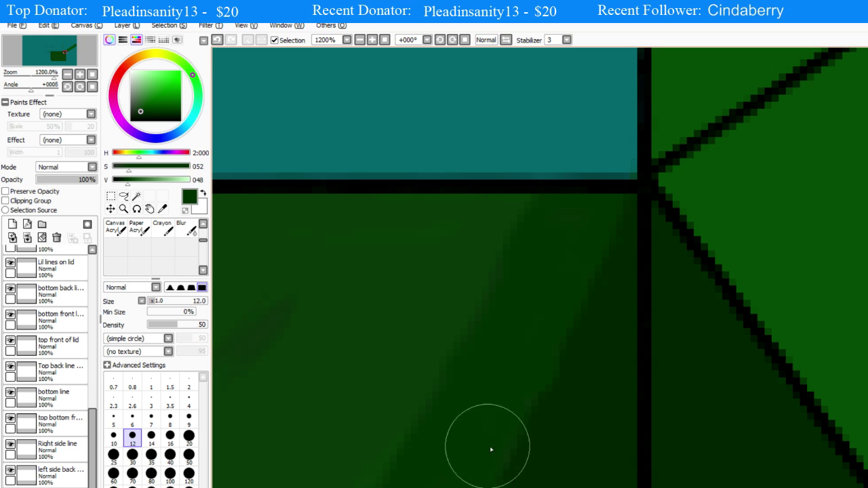
# Refine the band's edges with sampled dark greens, saturation 038 with value 036 and saturation 052 with value 048
pyautogui.rightClick(591, 445)
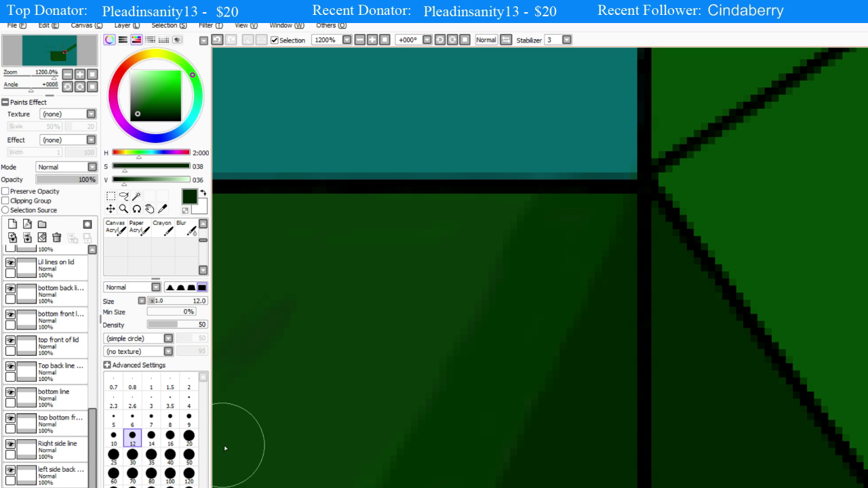
pyautogui.keyDown('alt'); pyautogui.click(502, 293); pyautogui.keyUp('alt')
pyautogui.scroll(1, 473, 287)
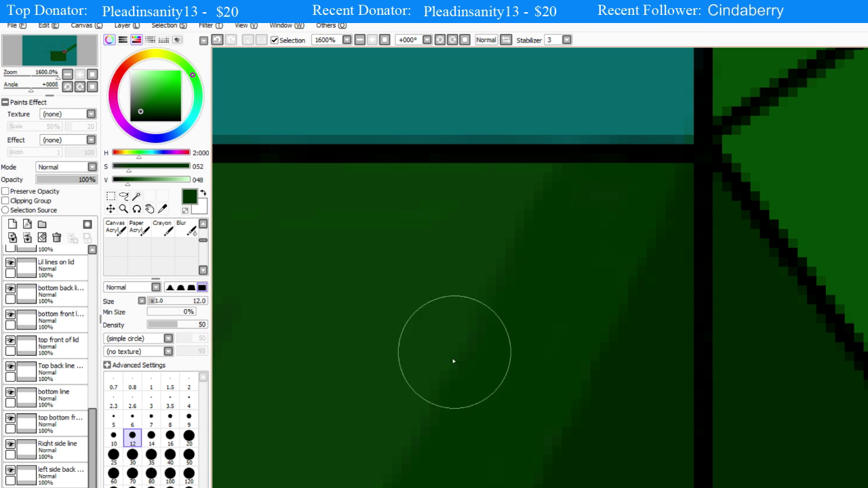
pyautogui.scroll(-1, 443, 383)
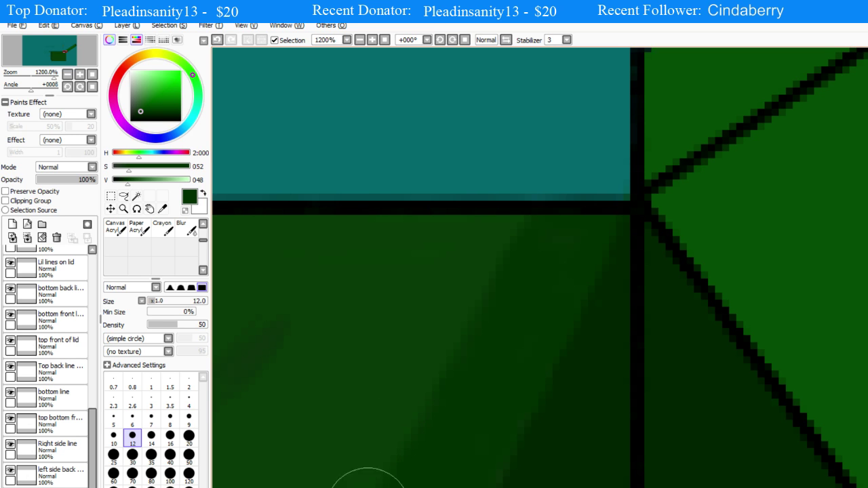
# Examine the finished band and the dark mark beside it at several magnifications, comparing them with the whole box and lid
pyautogui.scroll(-1, 288, 483)
pyautogui.scroll(-4, 383, 468)
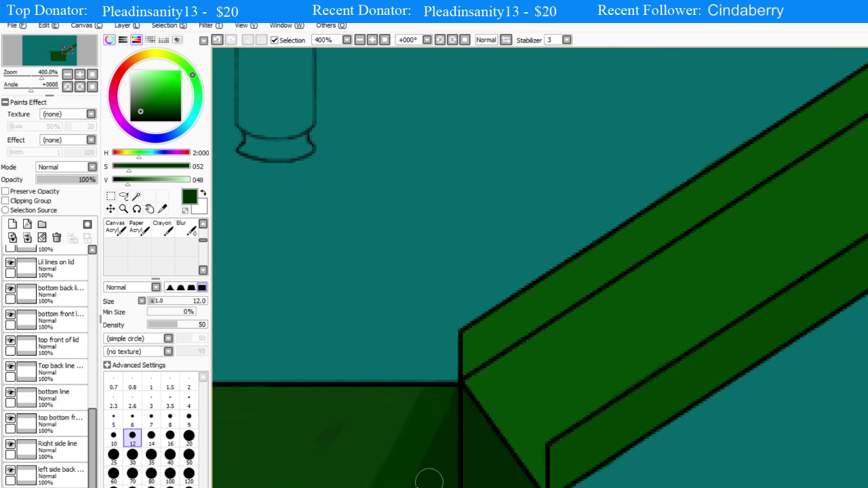
pyautogui.scroll(3, 285, 486)
pyautogui.scroll(1, 484, 430)
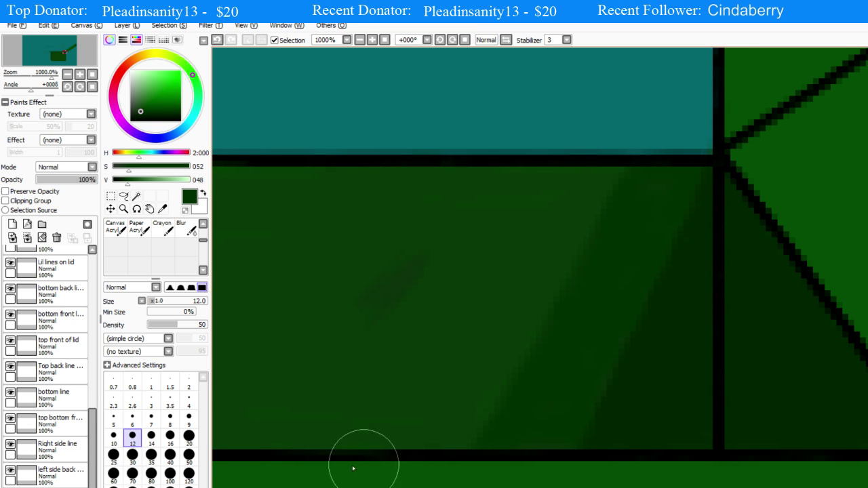
pyautogui.scroll(-3, 420, 441)
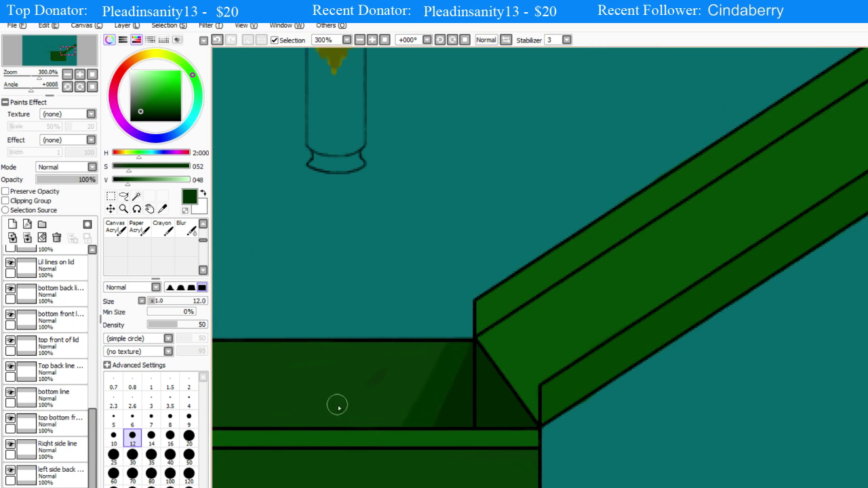
pyautogui.scroll(1, 475, 430)
pyautogui.scroll(2, 365, 351)
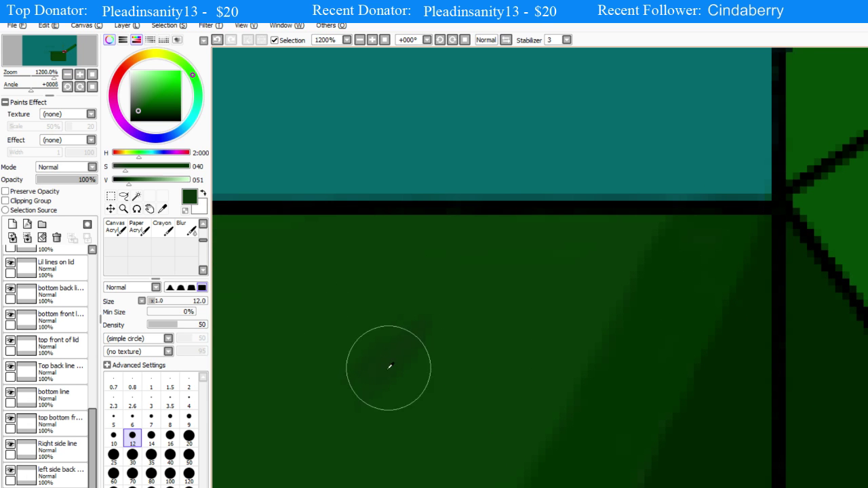
pyautogui.scroll(-3, 343, 478)
pyautogui.scroll(-1, 322, 475)
pyautogui.scroll(1, 347, 470)
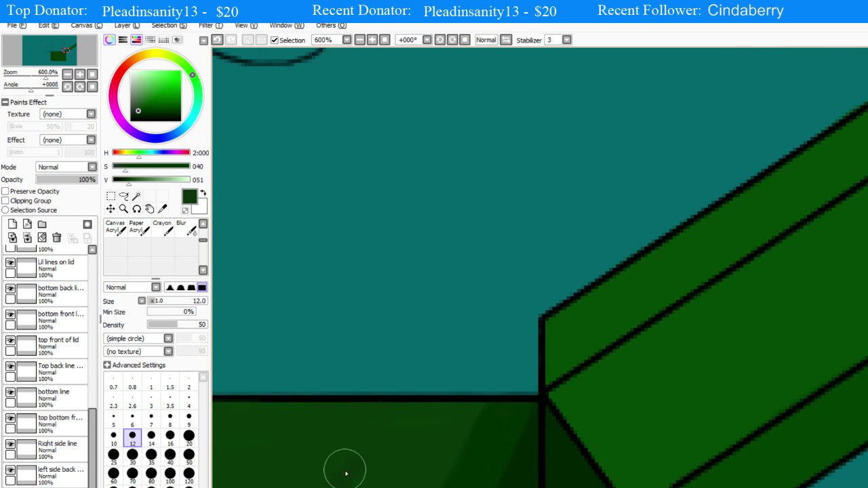
pyautogui.scroll(-3, 330, 478)
pyautogui.scroll(2, 465, 466)
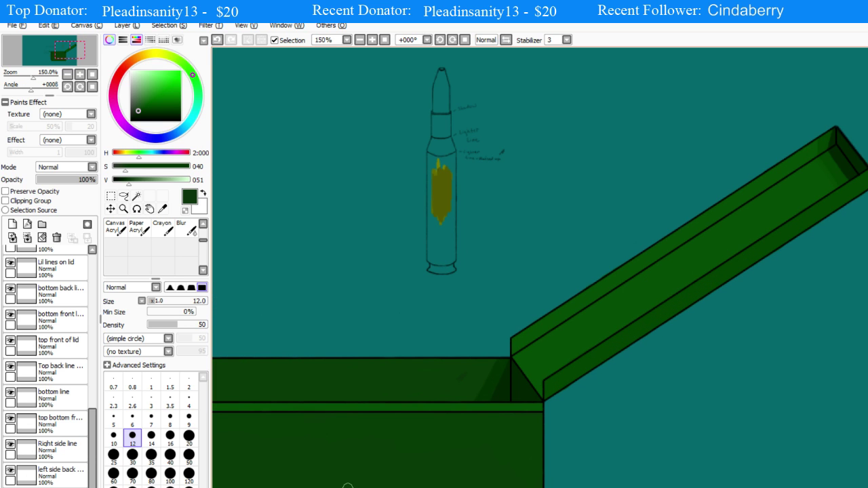
pyautogui.scroll(2, 437, 386)
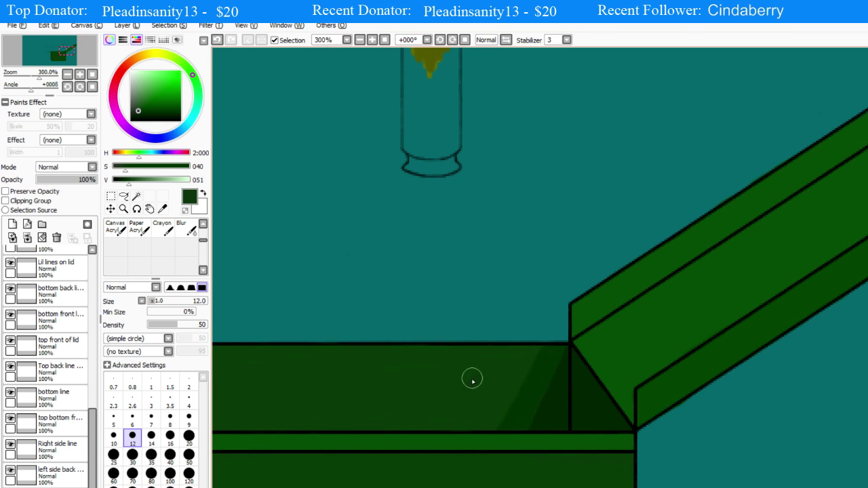
pyautogui.scroll(2, 447, 390)
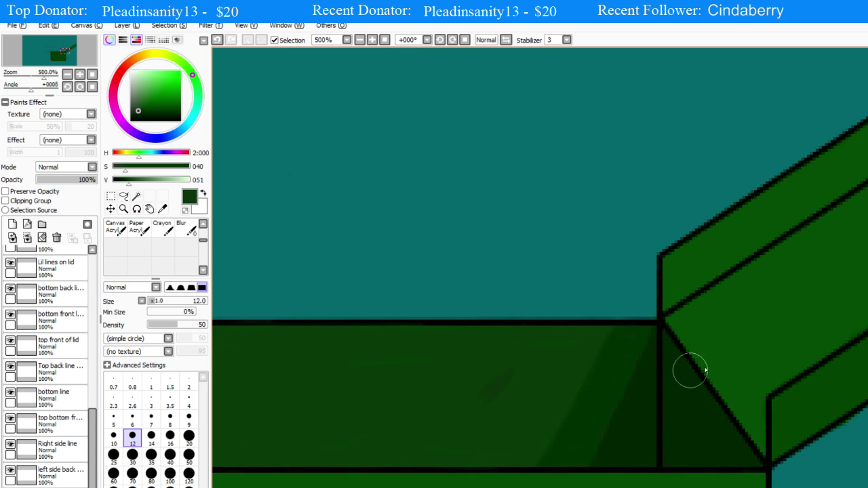
pyautogui.scroll(4, 686, 337)
# Try broad strokes of dark green, saturation 044 and value 041, across the open back panel with a size 70 brush
pyautogui.rightClick(527, 374)
pyautogui.scroll(-5, 339, 398)
pyautogui.scroll(-3, 585, 403)
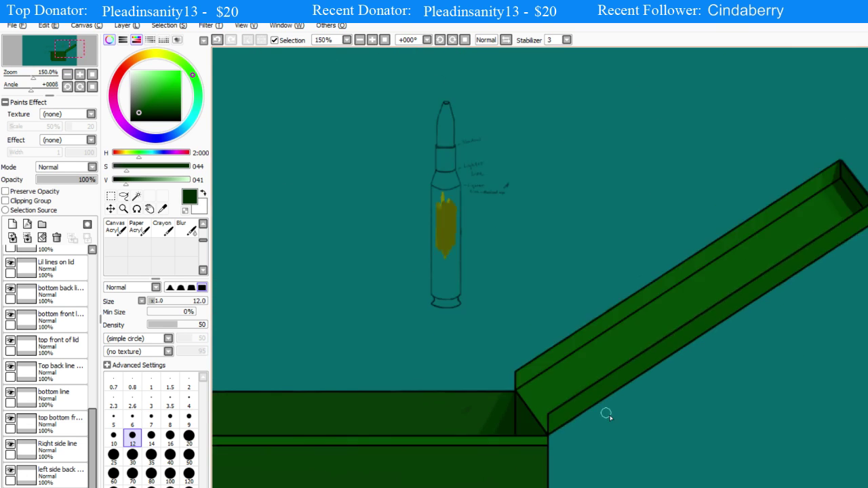
pyautogui.scroll(1, 353, 429)
pyautogui.click(132, 473)
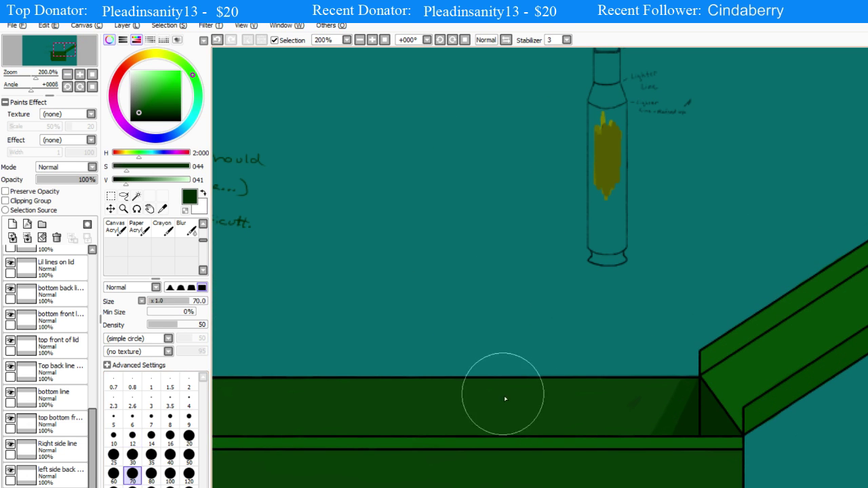
pyautogui.moveTo(563, 405); pyautogui.dragTo(502, 426)
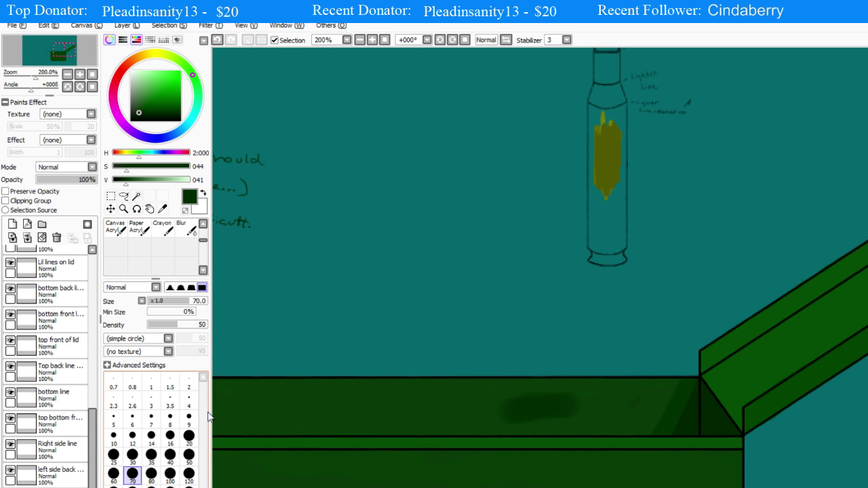
pyautogui.moveTo(509, 399); pyautogui.dragTo(652, 401)
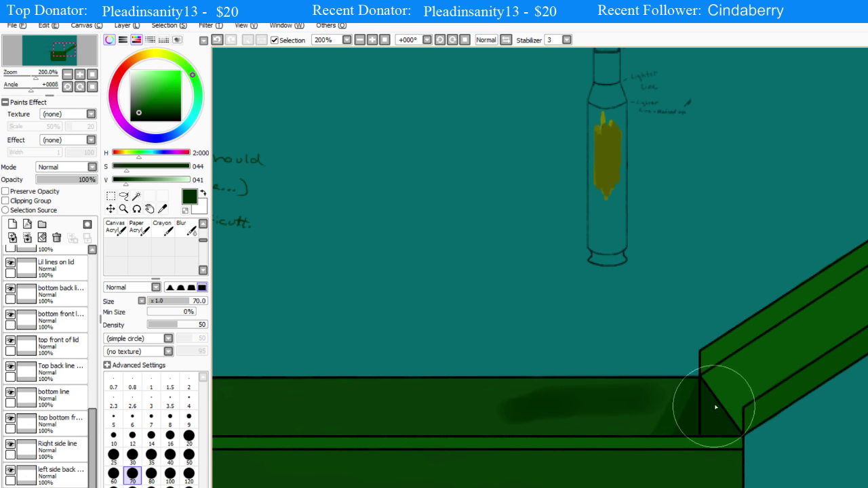
# Try a dab of saturation 052, value 048 beside the shadow band, and undo the broad dark strokes
pyautogui.scroll(3, 712, 401)
pyautogui.rightClick(614, 410)
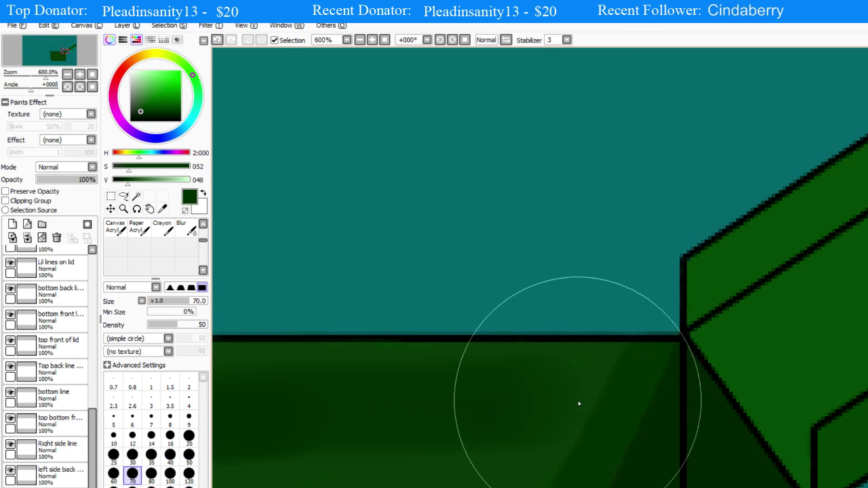
pyautogui.moveTo(580, 403); pyautogui.dragTo(578, 400)
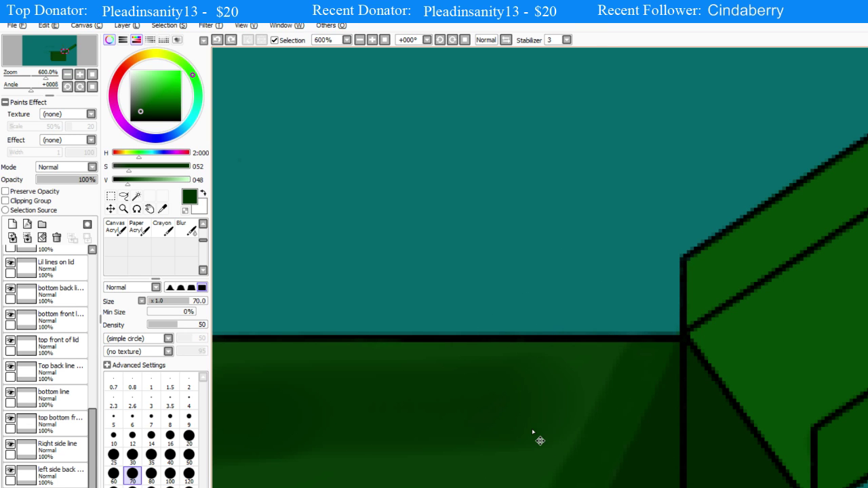
pyautogui.hotkey('ctrl', 'z')
pyautogui.hotkey('ctrl', 'z')
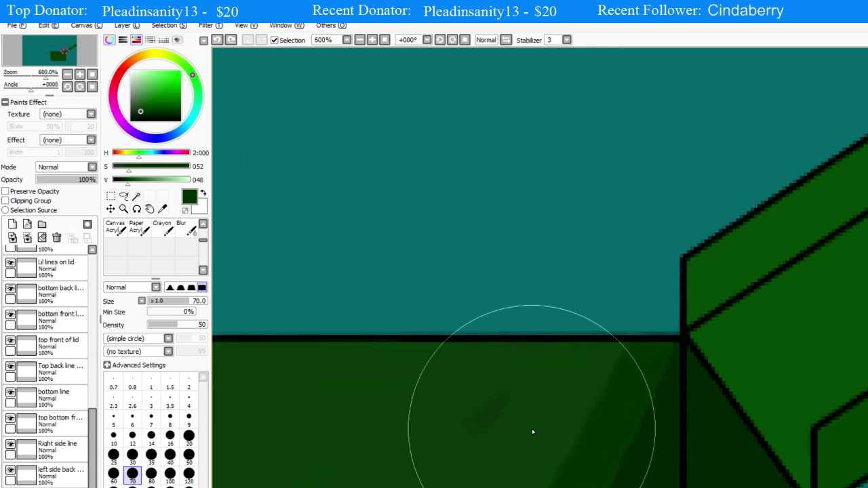
# Cover the dark mark on the back panel with sampled green, and blend towards the shadow band with saturation 052, value 052
pyautogui.rightClick(533, 432)
pyautogui.moveTo(468, 412); pyautogui.dragTo(461, 450)
pyautogui.click(128, 181)
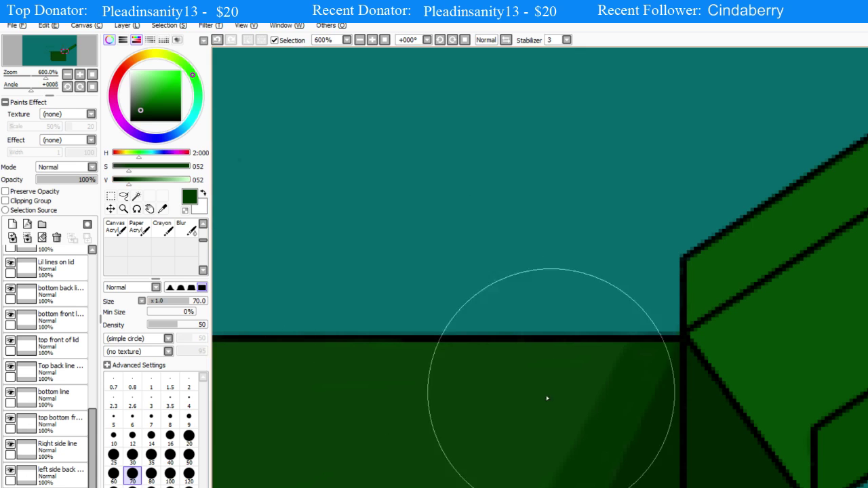
pyautogui.moveTo(551, 402); pyautogui.dragTo(591, 432)
# Adjust the sampled green to saturation 052, value 054 and brush it broadly over the open panel beside the shadow band
pyautogui.rightClick(589, 431)
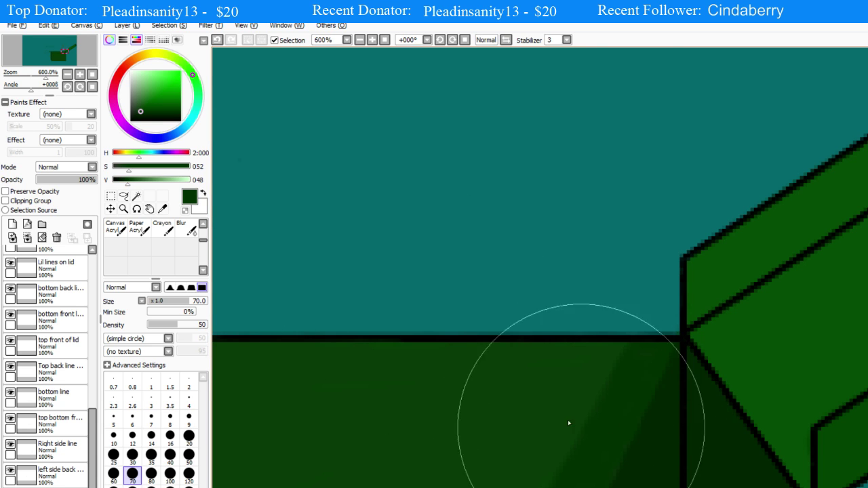
pyautogui.click(129, 186)
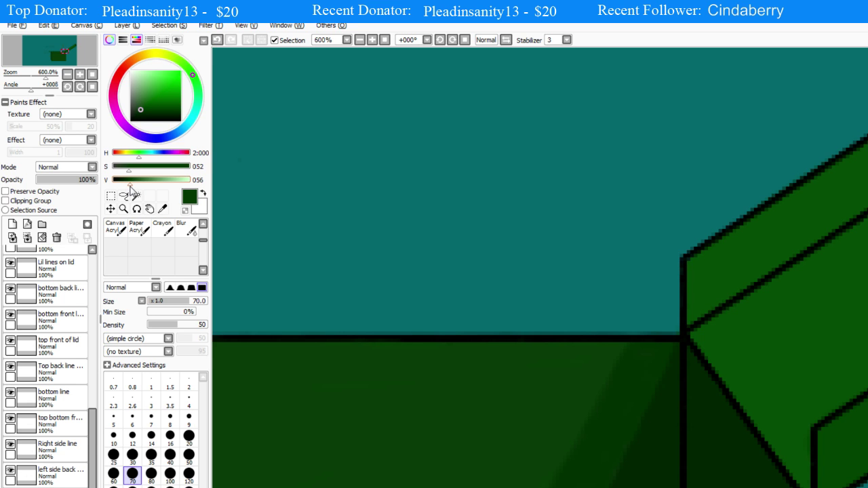
pyautogui.rightClick(619, 422)
pyautogui.click(443, 409)
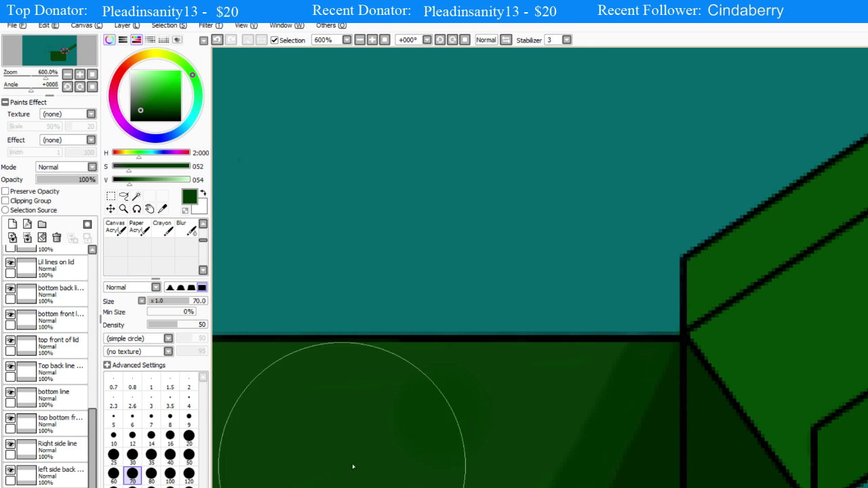
pyautogui.moveTo(354, 467)
pyautogui.mouseDown()
pyautogui.moveTo(474, 429)
pyautogui.moveTo(467, 446)
pyautogui.moveTo(439, 434)
pyautogui.moveTo(344, 428)
pyautogui.moveTo(380, 419)
pyautogui.moveTo(417, 427)
pyautogui.moveTo(244, 424)
pyautogui.moveTo(316, 435)
pyautogui.moveTo(353, 404)
pyautogui.moveTo(343, 420)
pyautogui.moveTo(379, 417)
pyautogui.mouseUp()
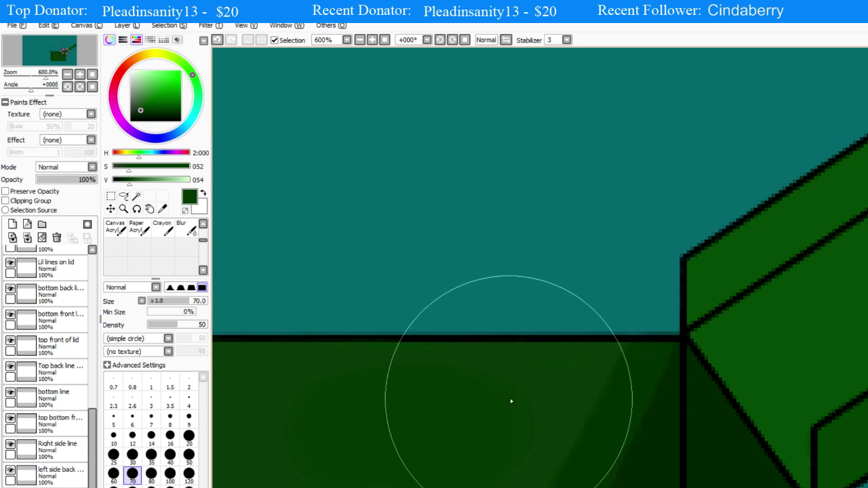
# Extend the saturation 052, value 054 green along the back panel to its left end with the size 70 brush
pyautogui.scroll(-2, 498, 415)
pyautogui.scroll(1, 390, 425)
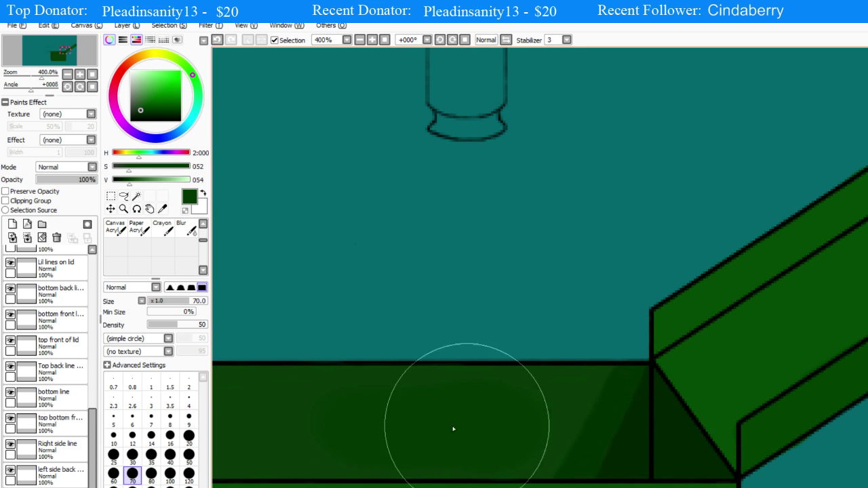
pyautogui.scroll(-3, 500, 430)
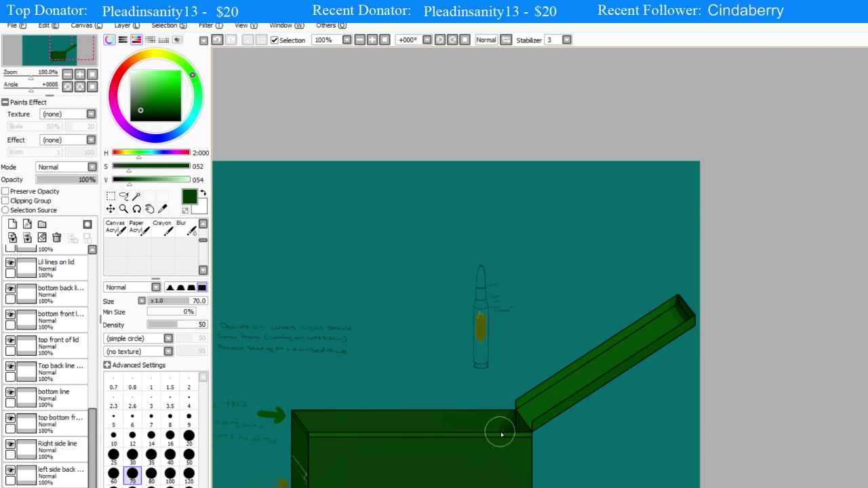
pyautogui.scroll(2, 345, 438)
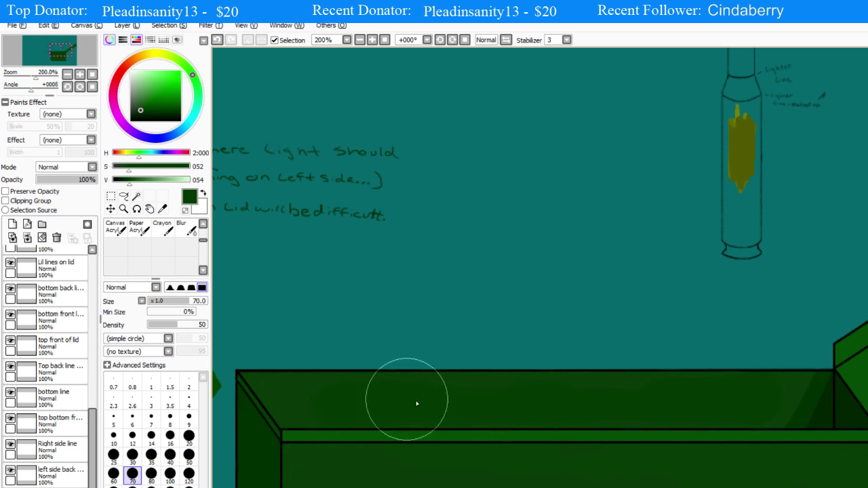
pyautogui.scroll(3, 317, 399)
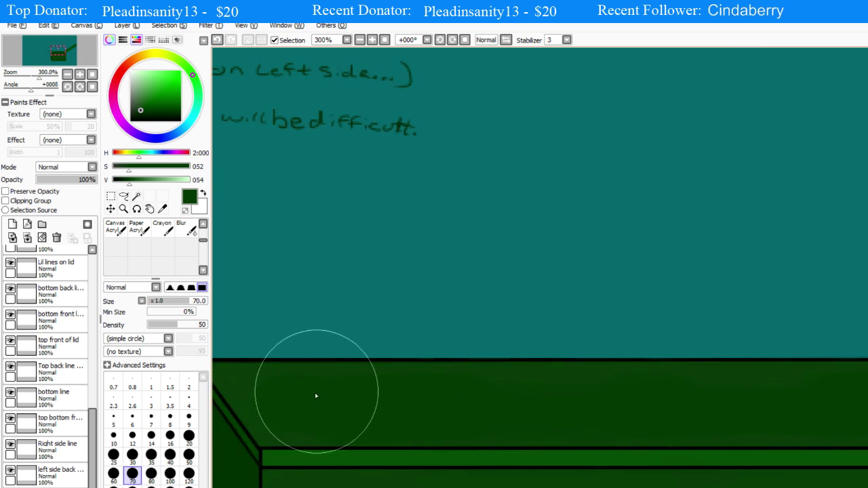
pyautogui.scroll(-2, 367, 380)
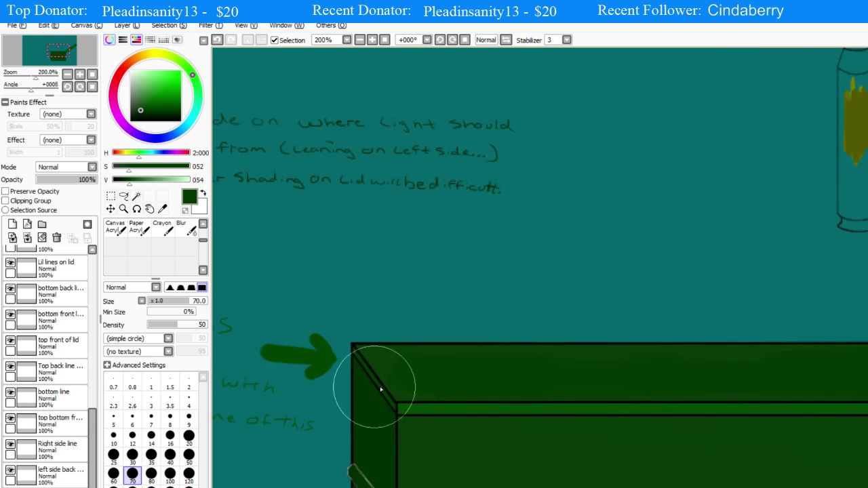
pyautogui.scroll(1, 387, 373)
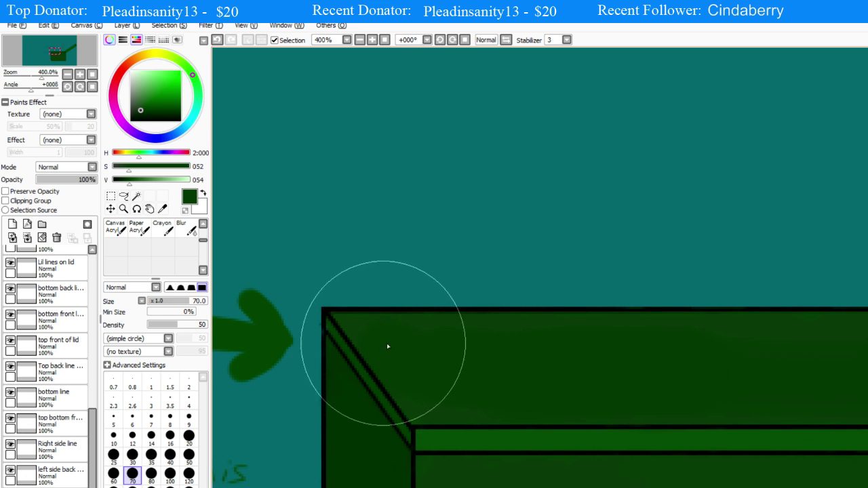
pyautogui.moveTo(430, 333); pyautogui.dragTo(617, 335)
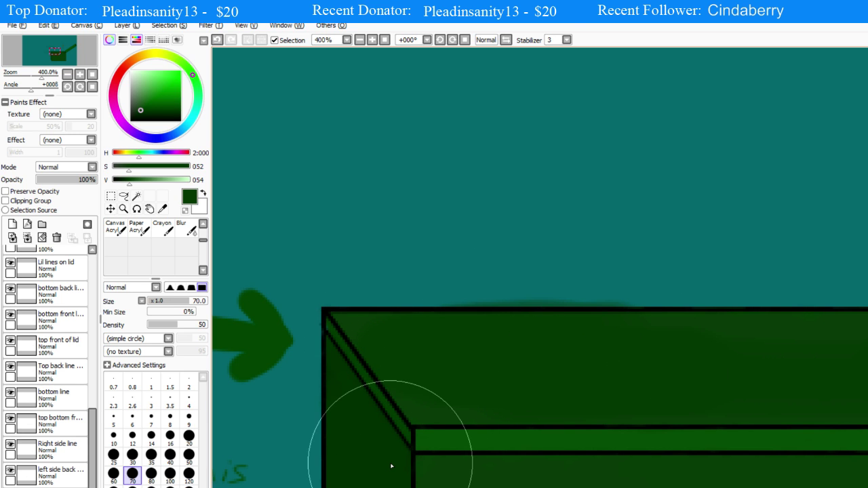
# Erase the green overspill above the back panel's top line with the size 6 eraser
pyautogui.press('e')
pyautogui.scroll(2, 568, 275)
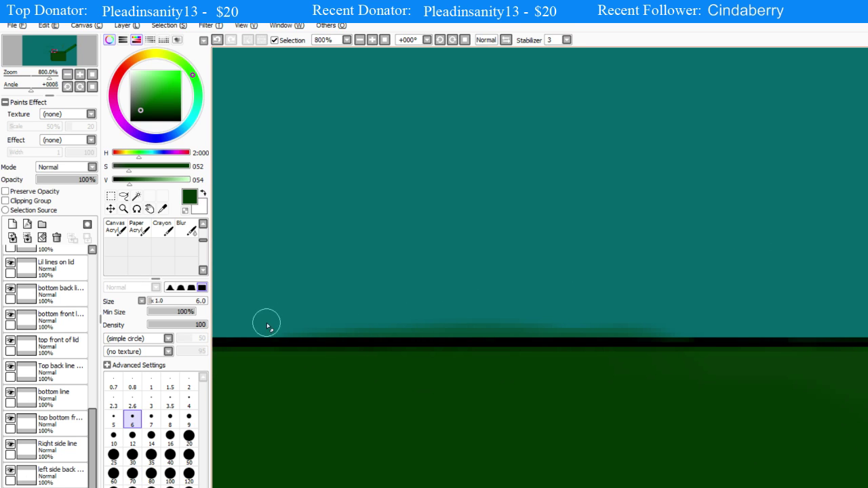
pyautogui.moveTo(332, 330); pyautogui.dragTo(616, 332)
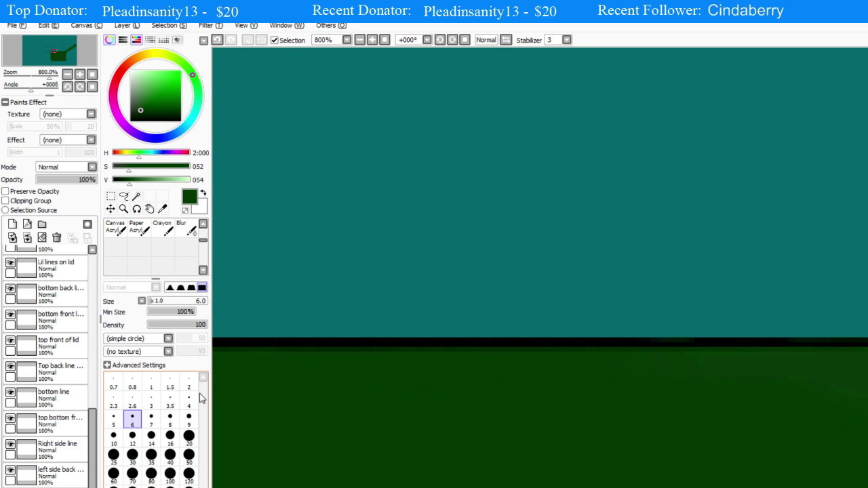
# Fill the back panel's upper left corner and top edge with the same green using a size 30 brush
pyautogui.press('b')
pyautogui.scroll(-2, 522, 413)
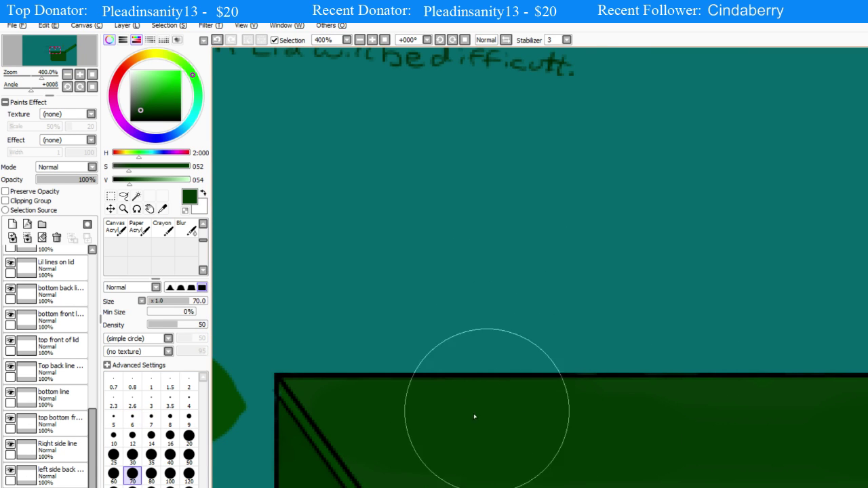
pyautogui.click(115, 455)
pyautogui.click(133, 455)
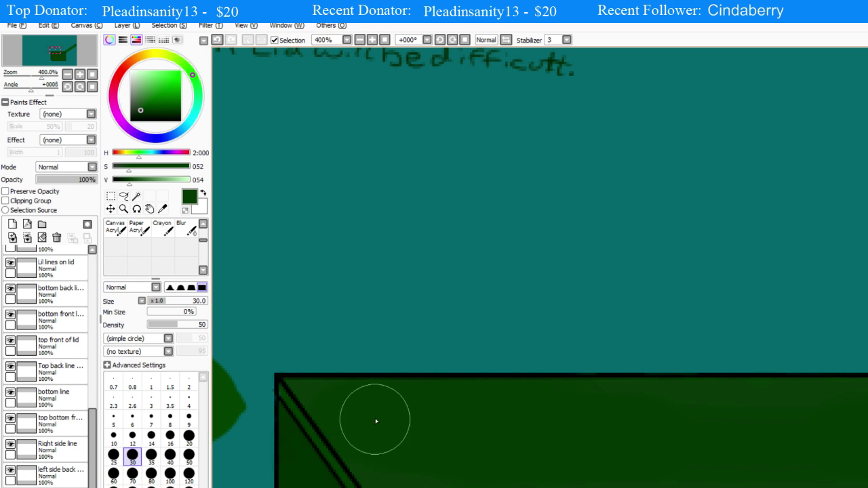
pyautogui.scroll(1, 316, 402)
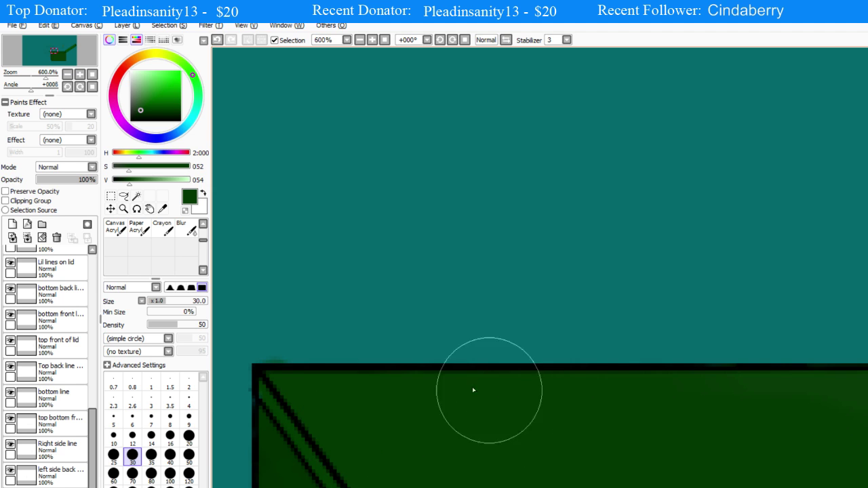
pyautogui.scroll(2, 266, 403)
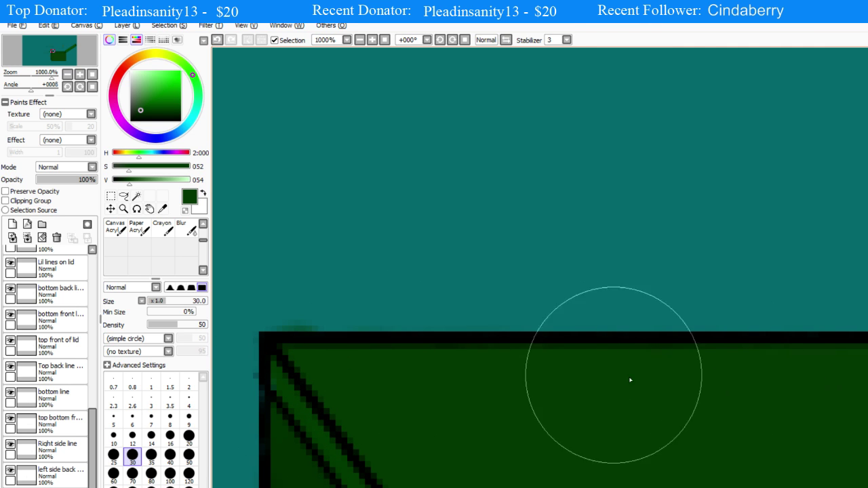
pyautogui.moveTo(631, 376)
pyautogui.mouseDown()
pyautogui.moveTo(649, 354)
pyautogui.moveTo(439, 366)
pyautogui.mouseUp()
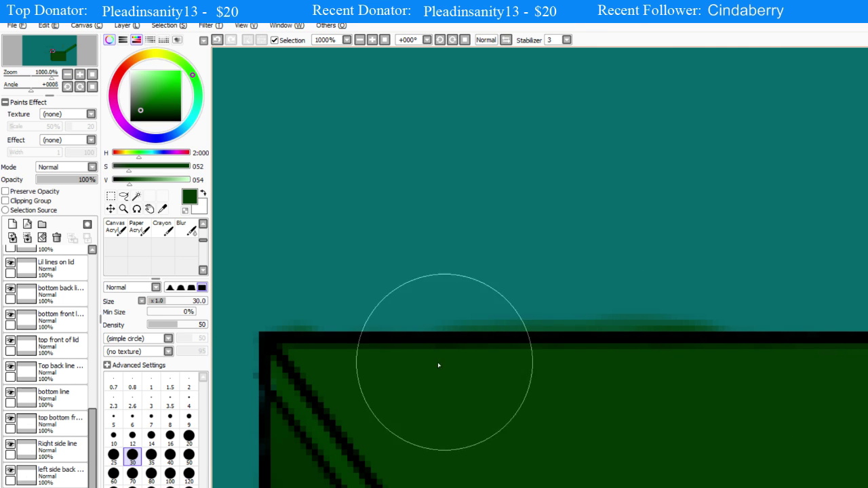
# Erase the green spill outside the outline near the box's upper left corner, and return to the brush
pyautogui.press('e')
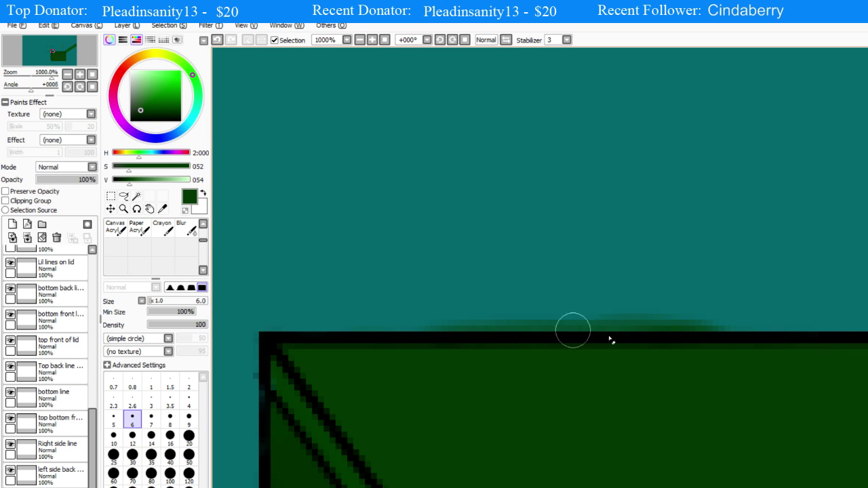
pyautogui.moveTo(411, 325); pyautogui.dragTo(753, 319)
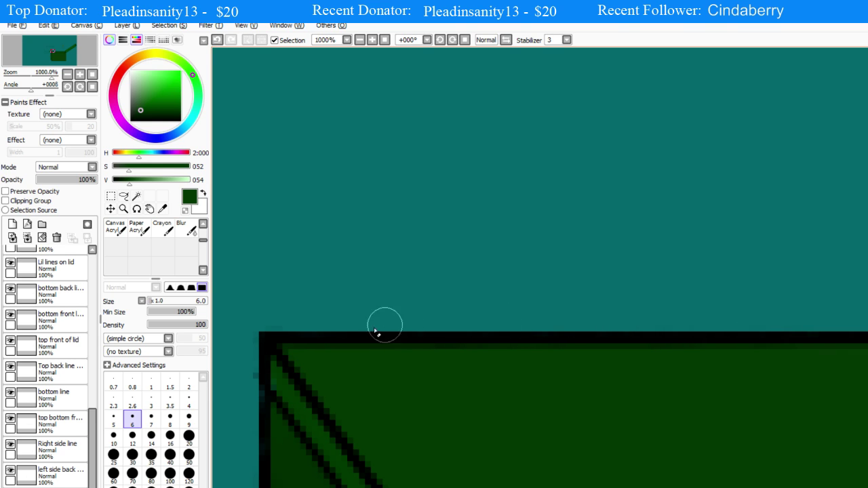
pyautogui.press('b')
# Sample the back panel's dark green at saturation 056, value 054 and set the brush size to 10
pyautogui.scroll(-3, 543, 401)
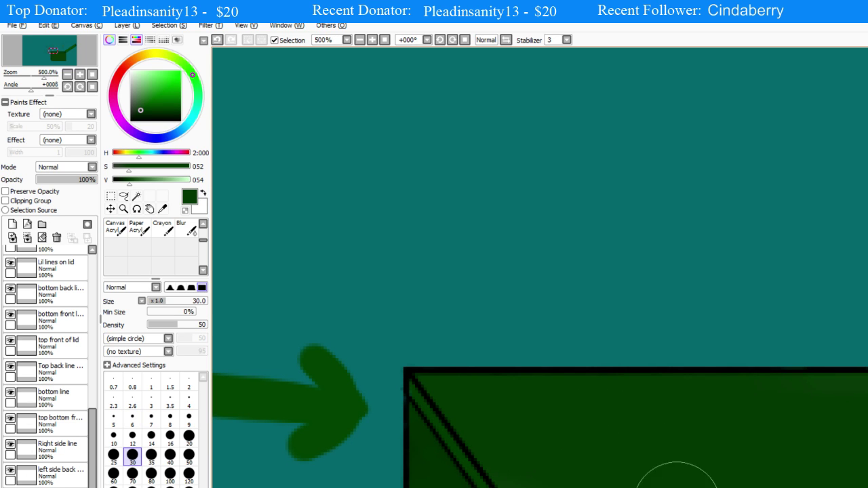
pyautogui.scroll(2, 677, 483)
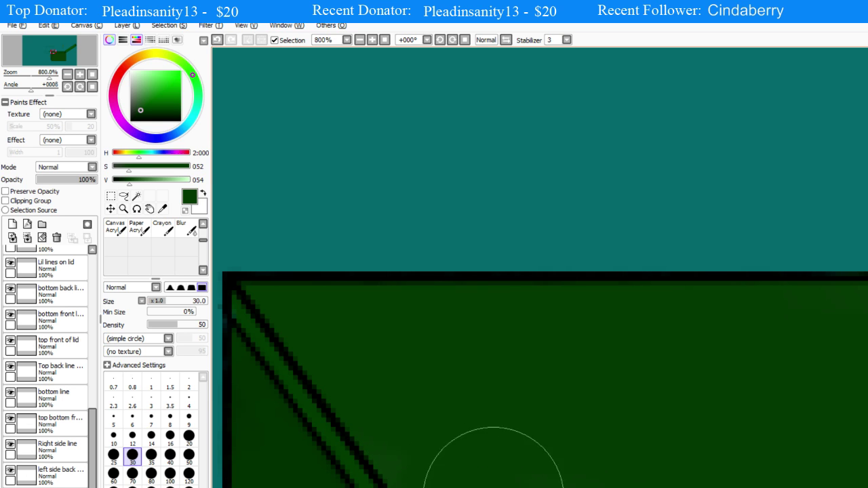
pyautogui.rightClick(584, 487)
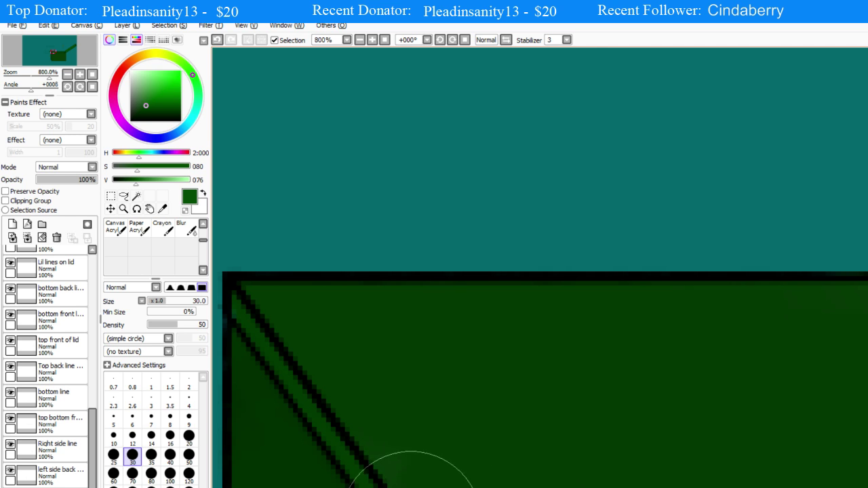
pyautogui.rightClick(486, 466)
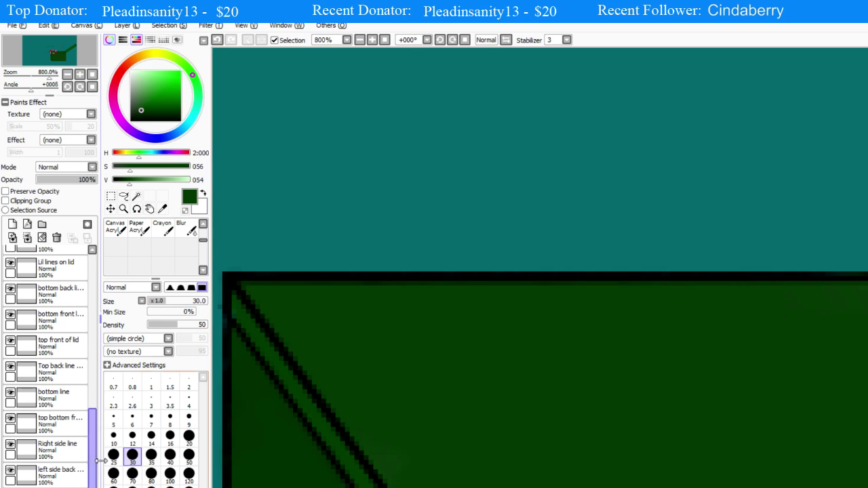
pyautogui.click(110, 440)
pyautogui.click(146, 105)
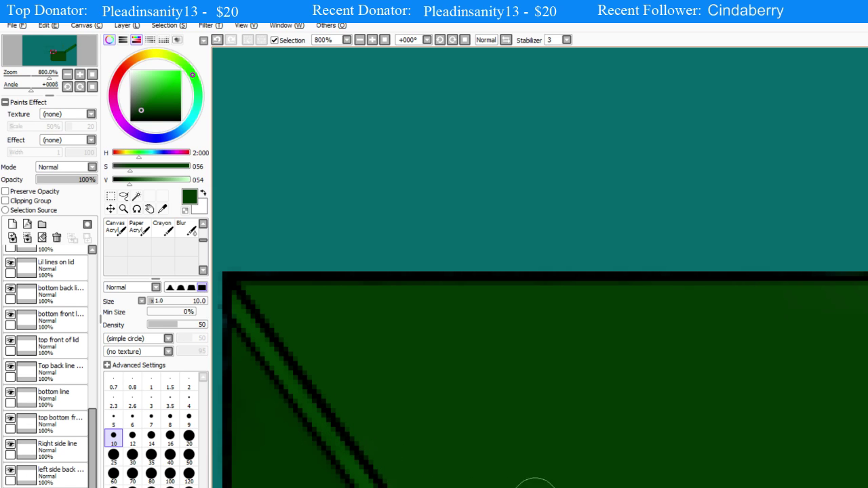
# Paint the sampled green under the back panel's top line in its left part, covering the lighter streaks
pyautogui.scroll(2, 464, 487)
pyautogui.scroll(-7, 442, 425)
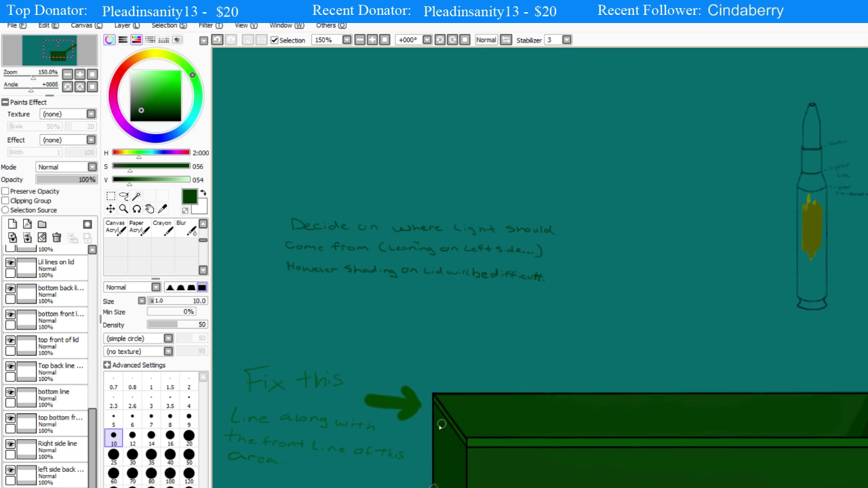
pyautogui.scroll(3, 718, 448)
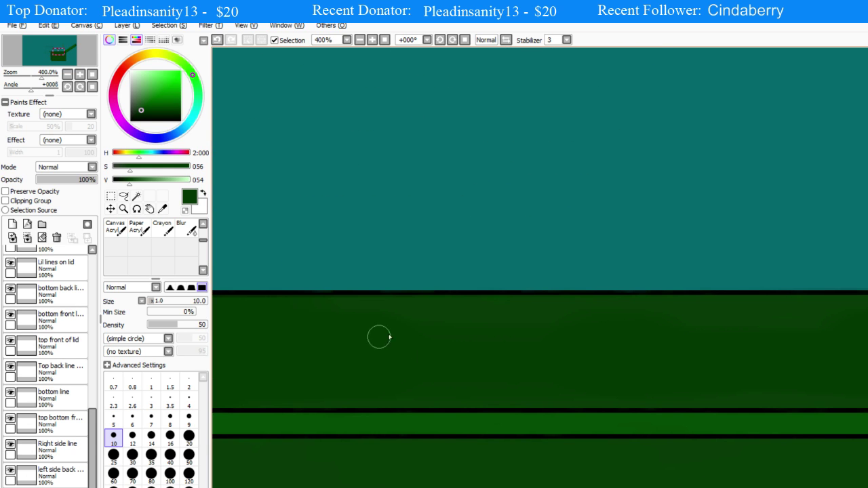
pyautogui.scroll(2, 353, 311)
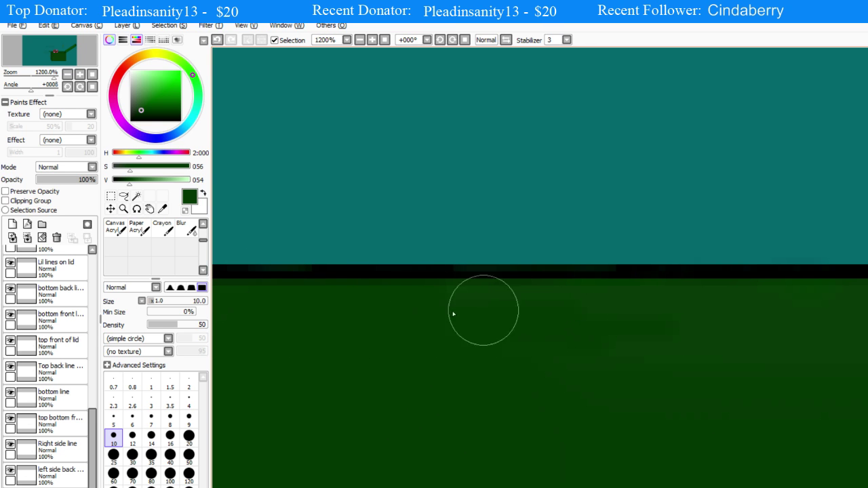
pyautogui.scroll(2, 542, 380)
pyautogui.scroll(-1, 421, 393)
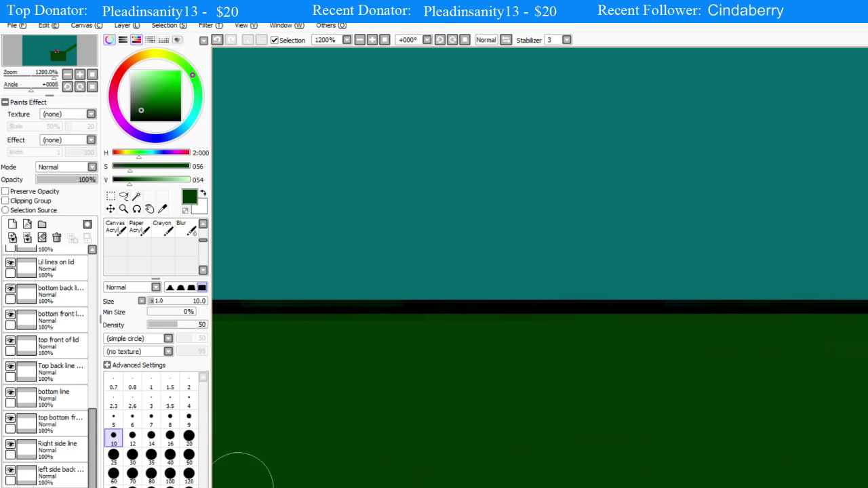
# Continue the dark green along the underside of the back panel's top line toward the middle
pyautogui.scroll(-2, 477, 474)
pyautogui.scroll(-2, 476, 474)
pyautogui.scroll(2, 474, 473)
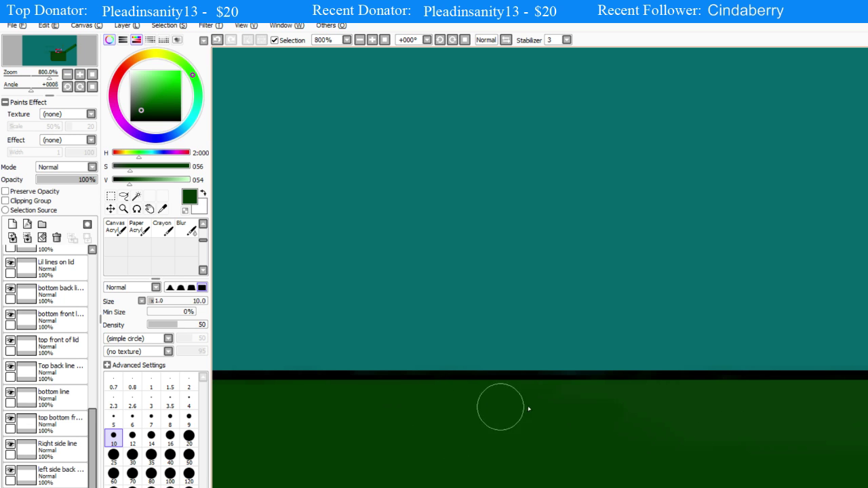
pyautogui.scroll(1, 615, 405)
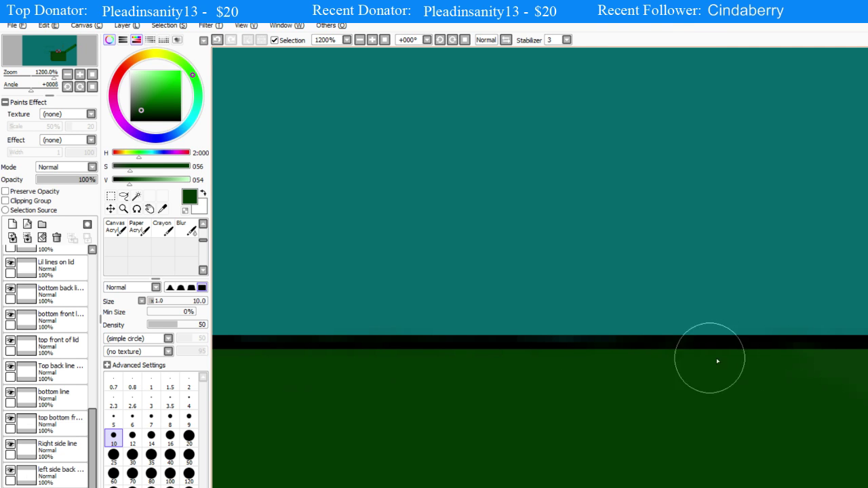
pyautogui.scroll(-3, 760, 483)
pyautogui.scroll(-1, 761, 486)
pyautogui.scroll(2, 800, 482)
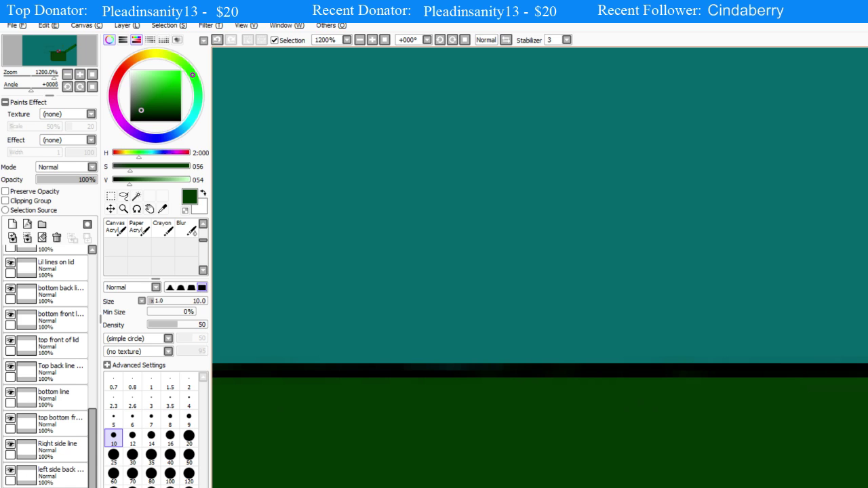
# Extend the size 10 dark green edging beneath the top line past the back panel's middle
pyautogui.scroll(-4, 558, 475)
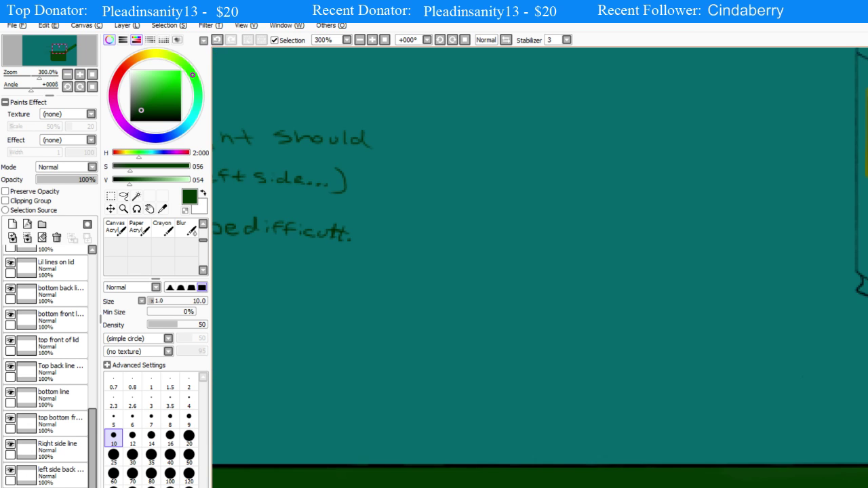
pyautogui.scroll(4, 705, 483)
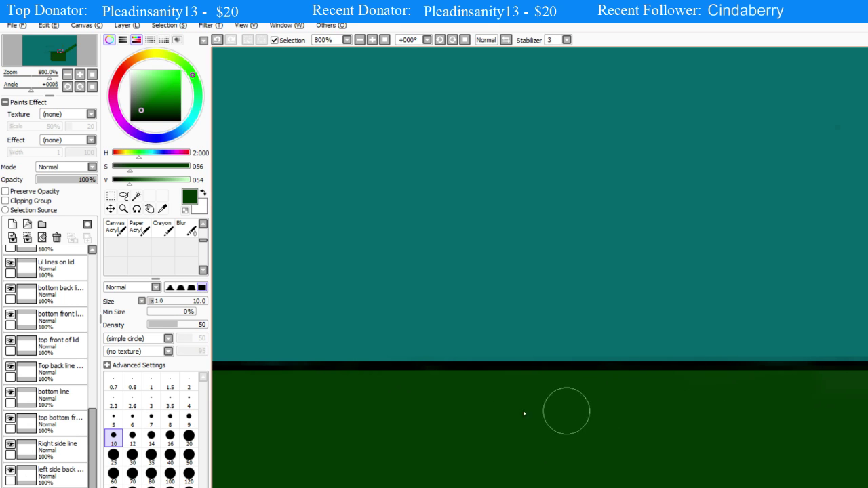
pyautogui.scroll(1, 794, 380)
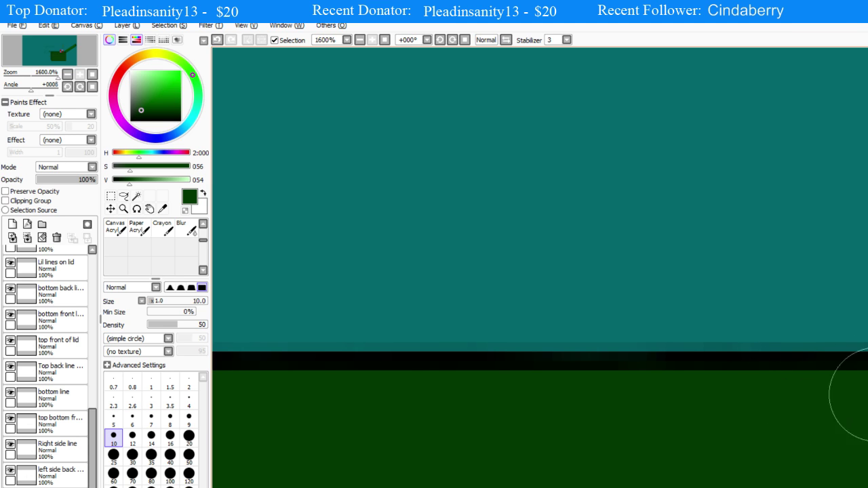
pyautogui.scroll(-5, 551, 473)
pyautogui.scroll(3, 591, 473)
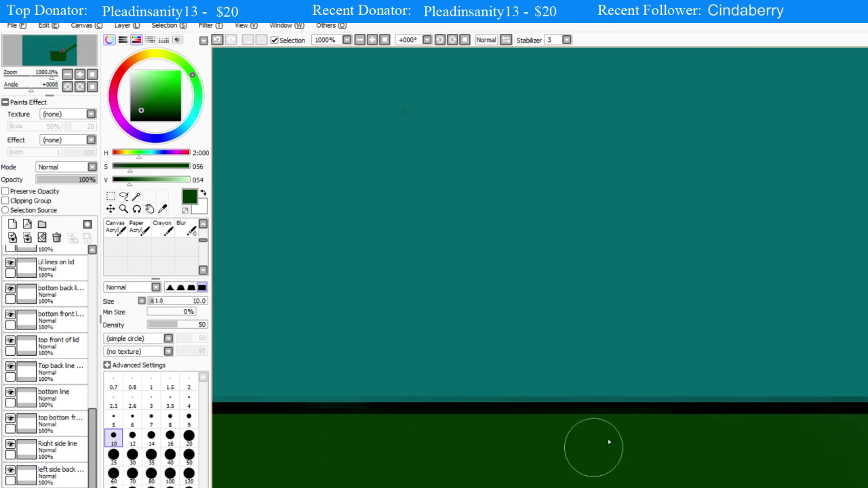
# Fill the remaining lighter green beneath the top line toward the back panel's right end with the same brush
pyautogui.scroll(-5, 718, 485)
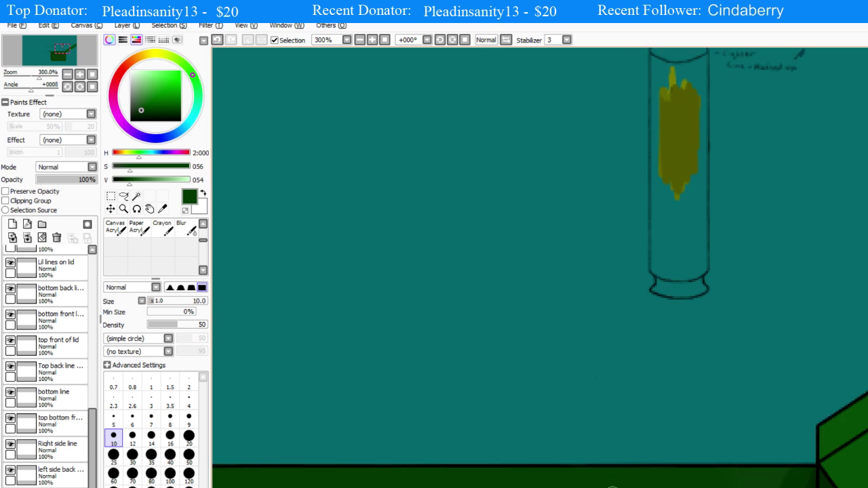
pyautogui.scroll(4, 727, 486)
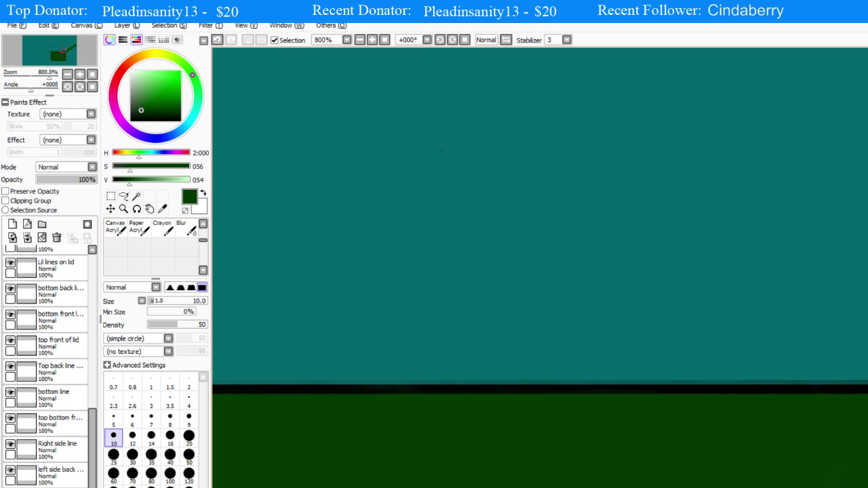
pyautogui.scroll(1, 761, 446)
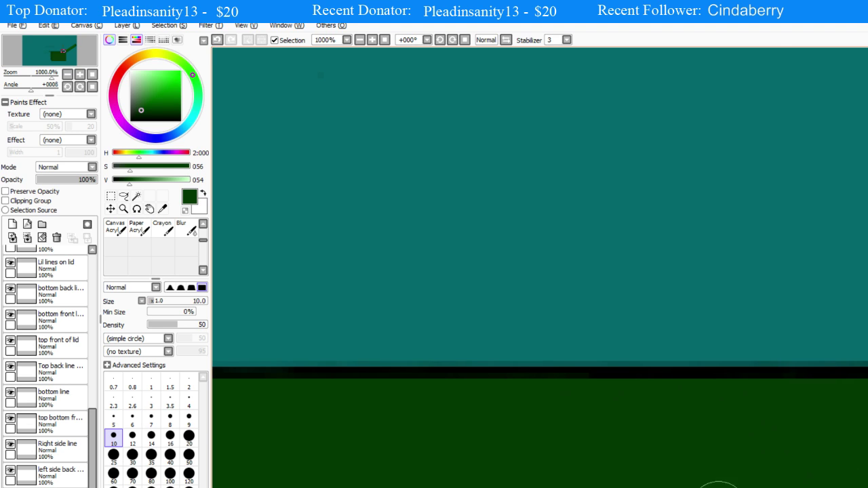
pyautogui.scroll(-3, 841, 475)
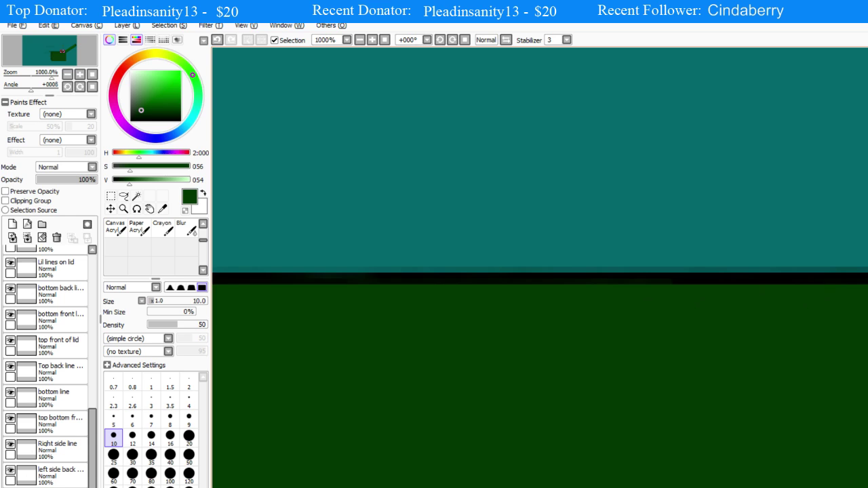
pyautogui.scroll(-5, 540, 268)
pyautogui.scroll(5, 539, 268)
pyautogui.scroll(-4, 540, 268)
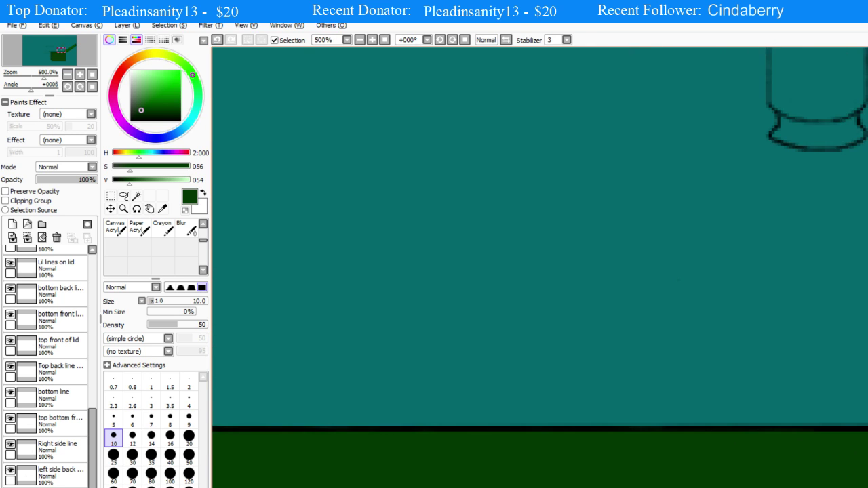
pyautogui.scroll(-2, 540, 268)
pyautogui.scroll(3, 540, 268)
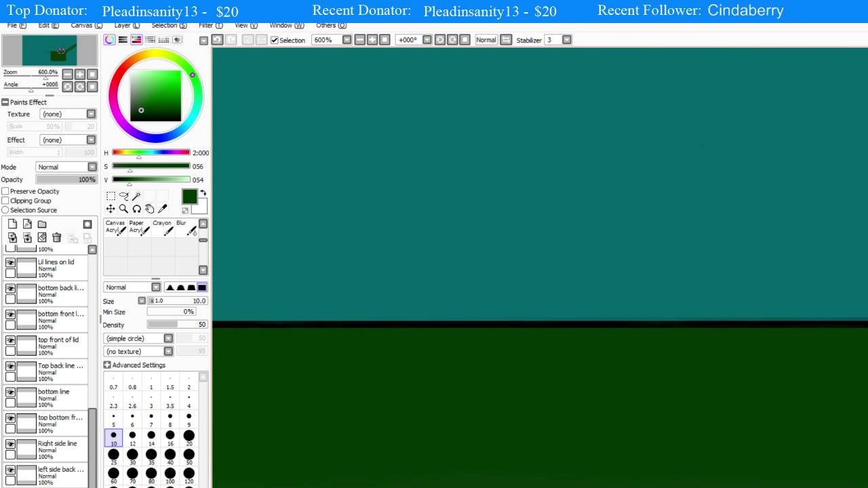
pyautogui.scroll(3, 540, 268)
pyautogui.scroll(2, 540, 268)
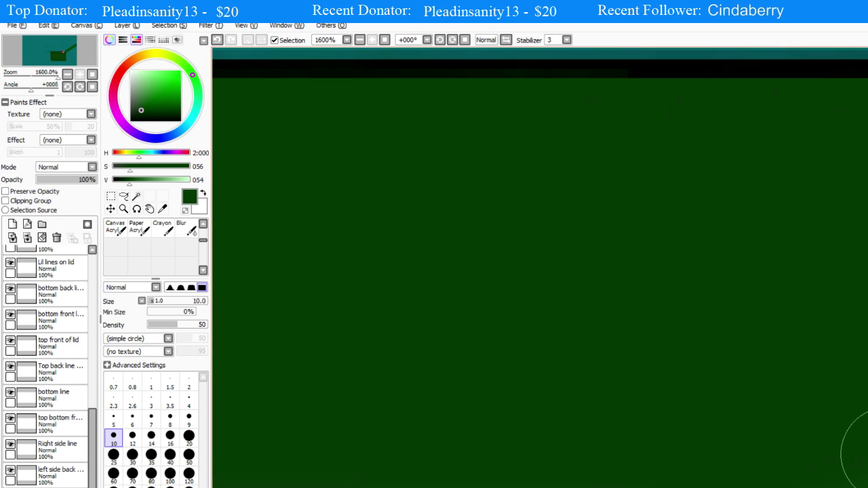